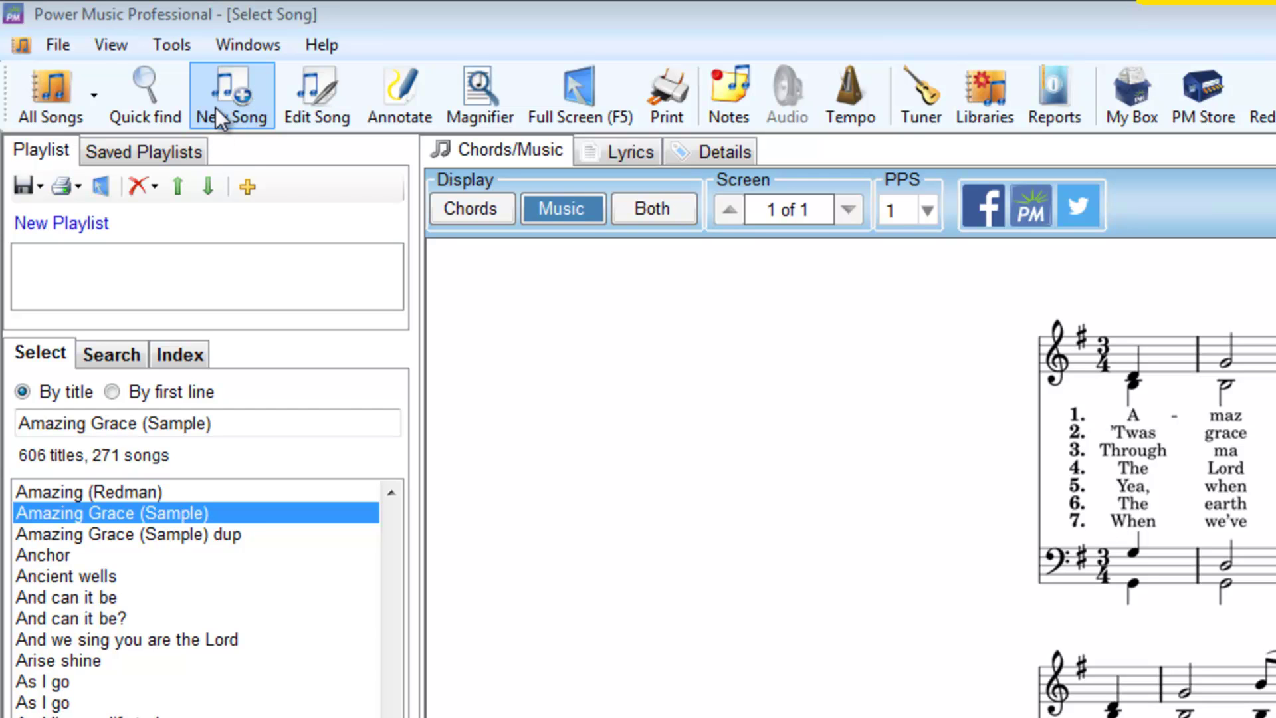
# - Open the song Amazing Grace (Sample) for editing and look at its chord sheet, sheet music and lyrics editors
pyautogui.click(315, 106)
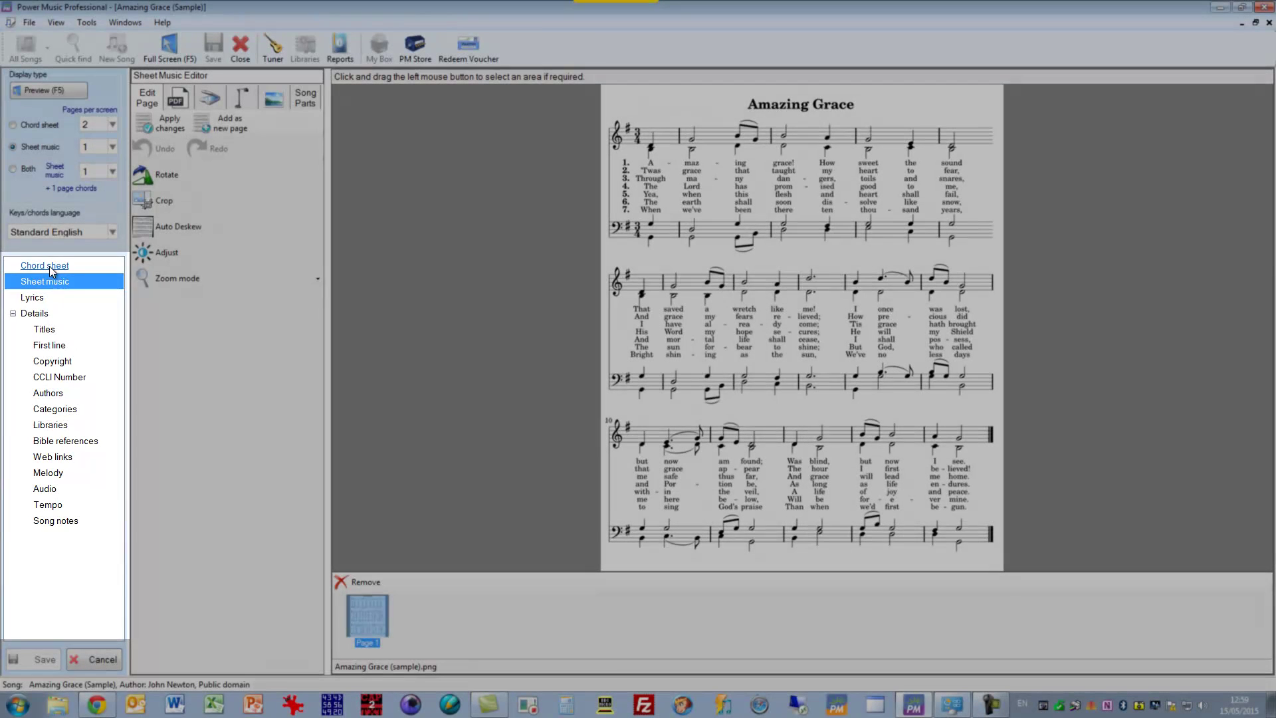
pyautogui.click(49, 266)
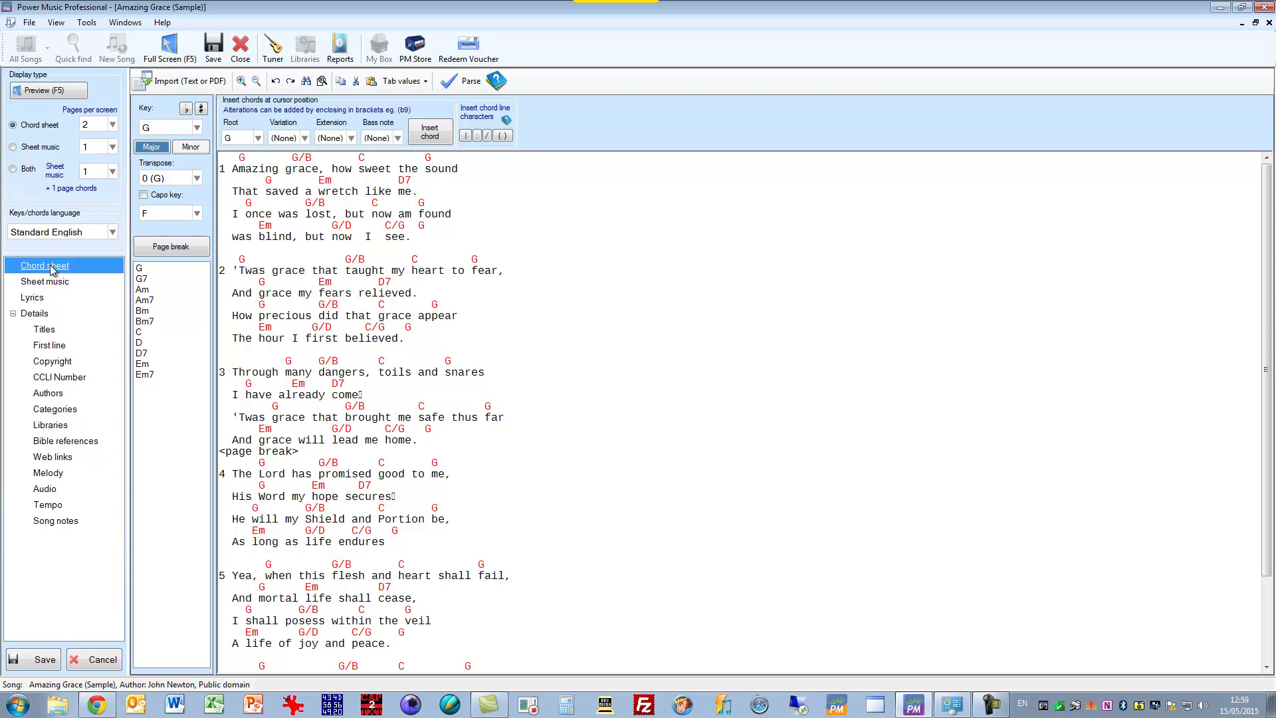
pyautogui.click(52, 284)
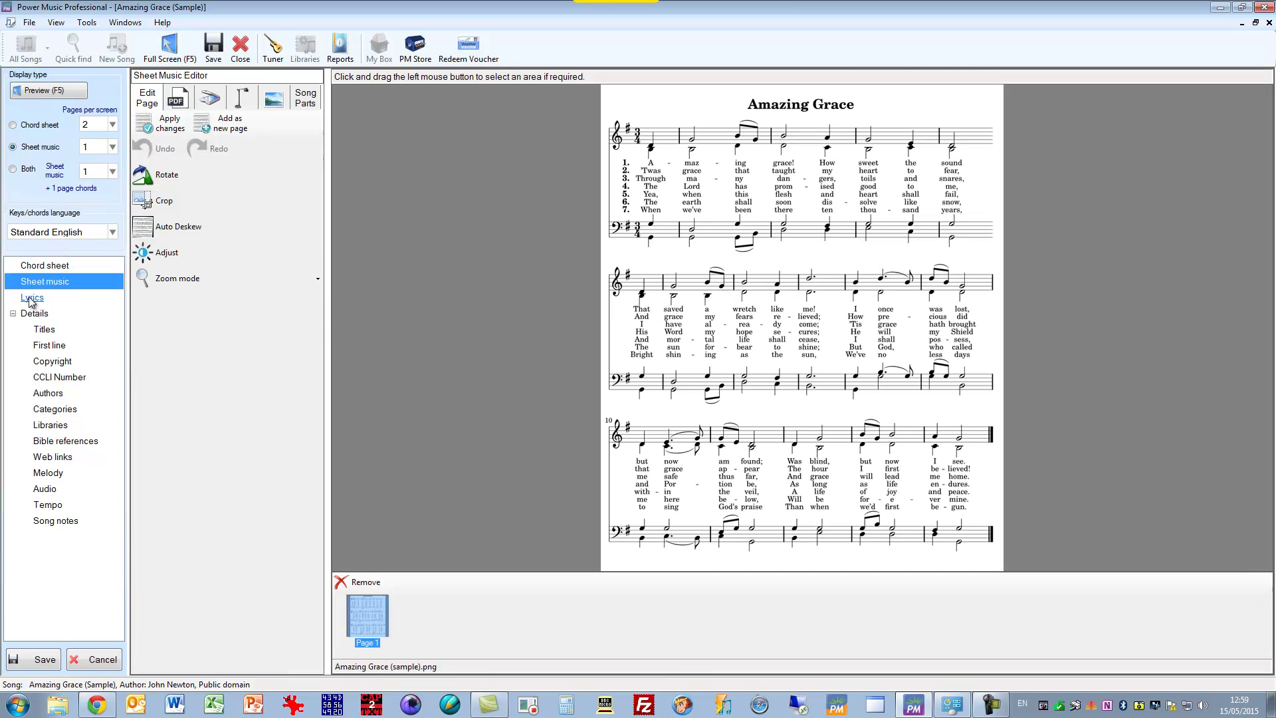
pyautogui.click(30, 300)
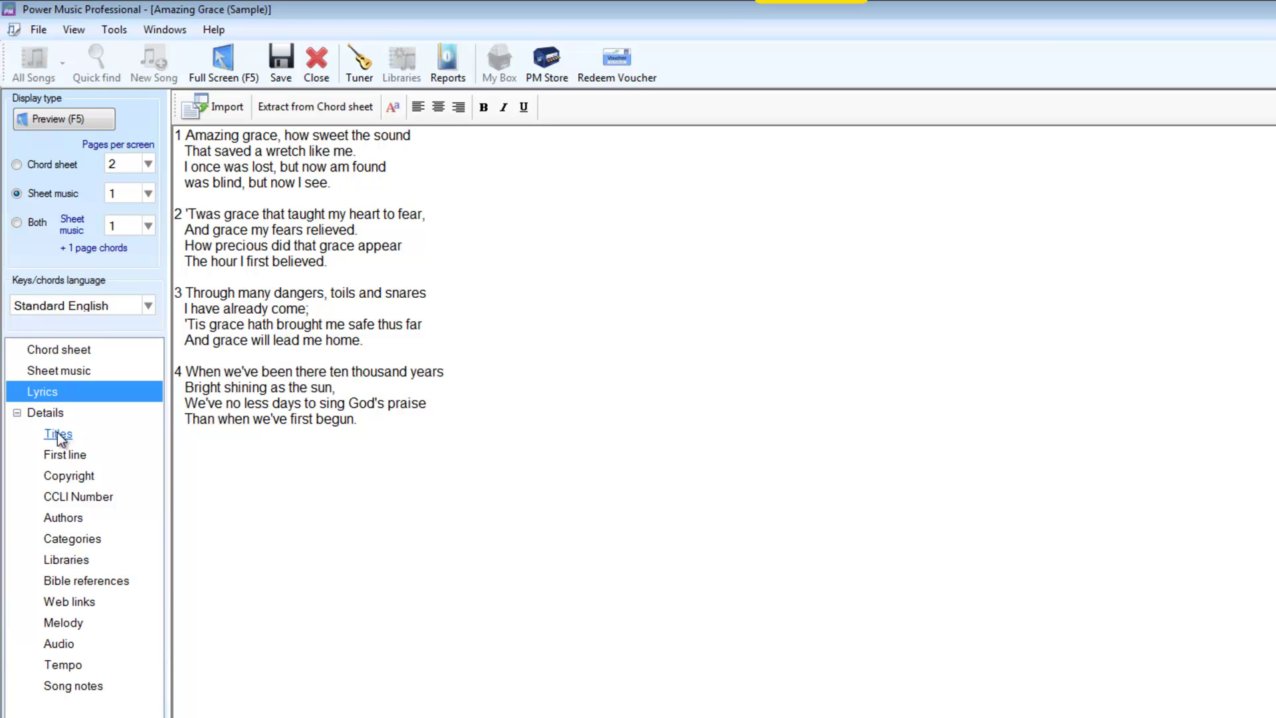
# - Review the song's title, first line, copyright and CCLI number details
pyautogui.click(61, 434)
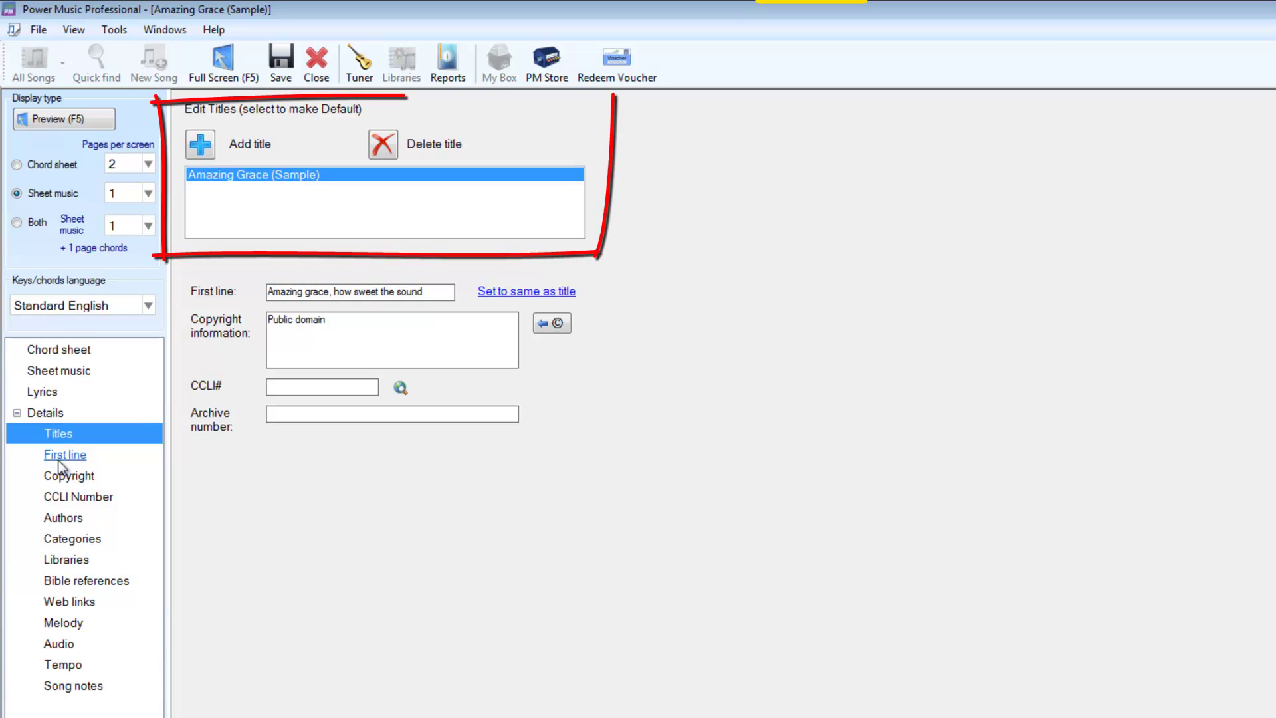
pyautogui.click(61, 457)
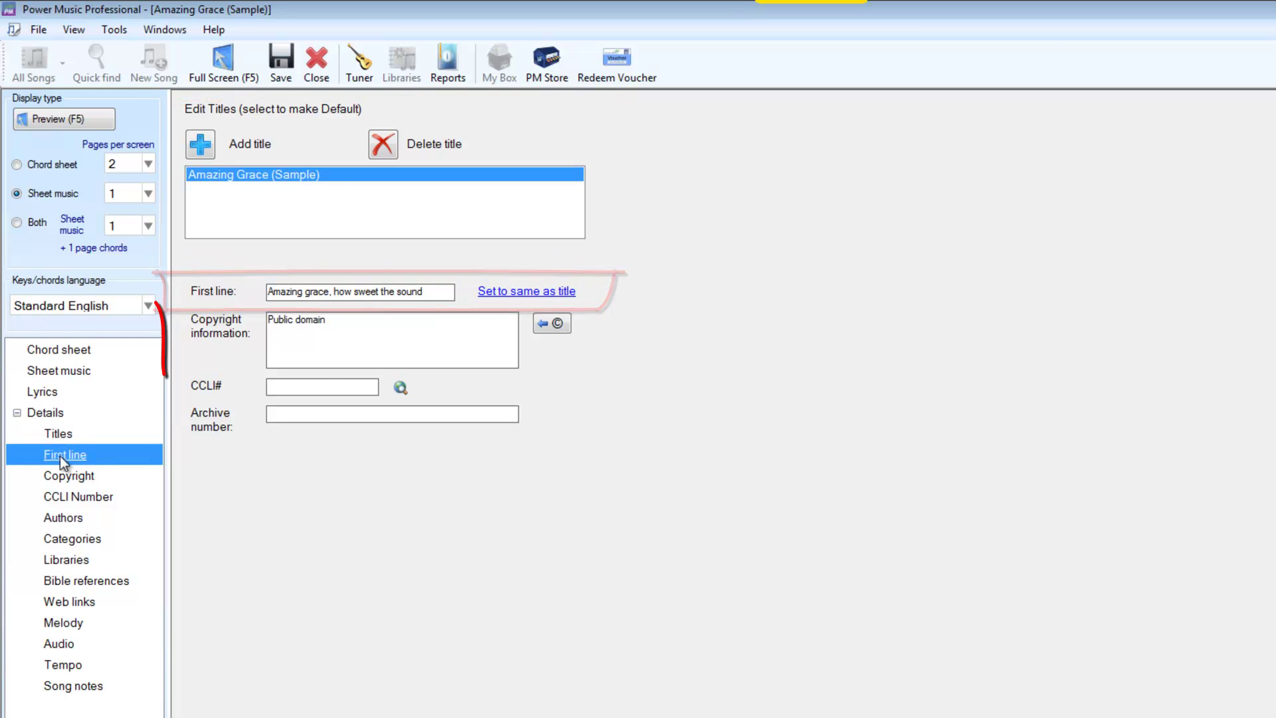
pyautogui.click(64, 475)
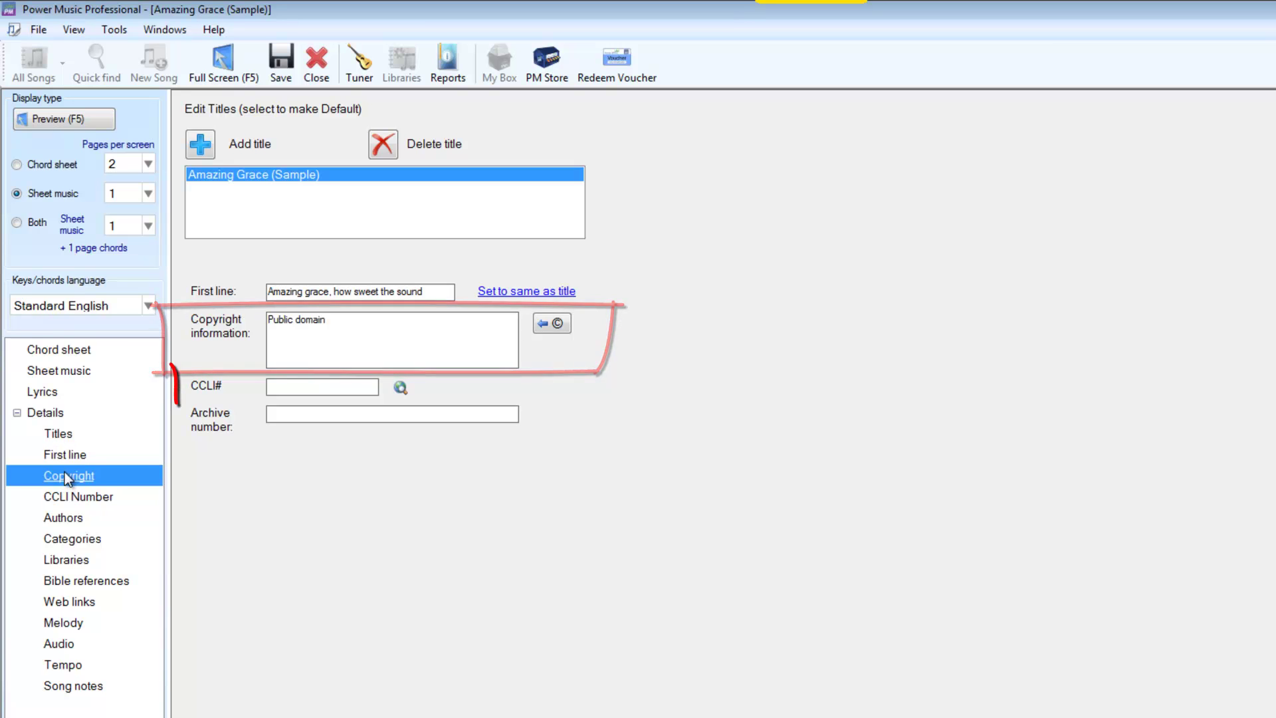
pyautogui.click(97, 498)
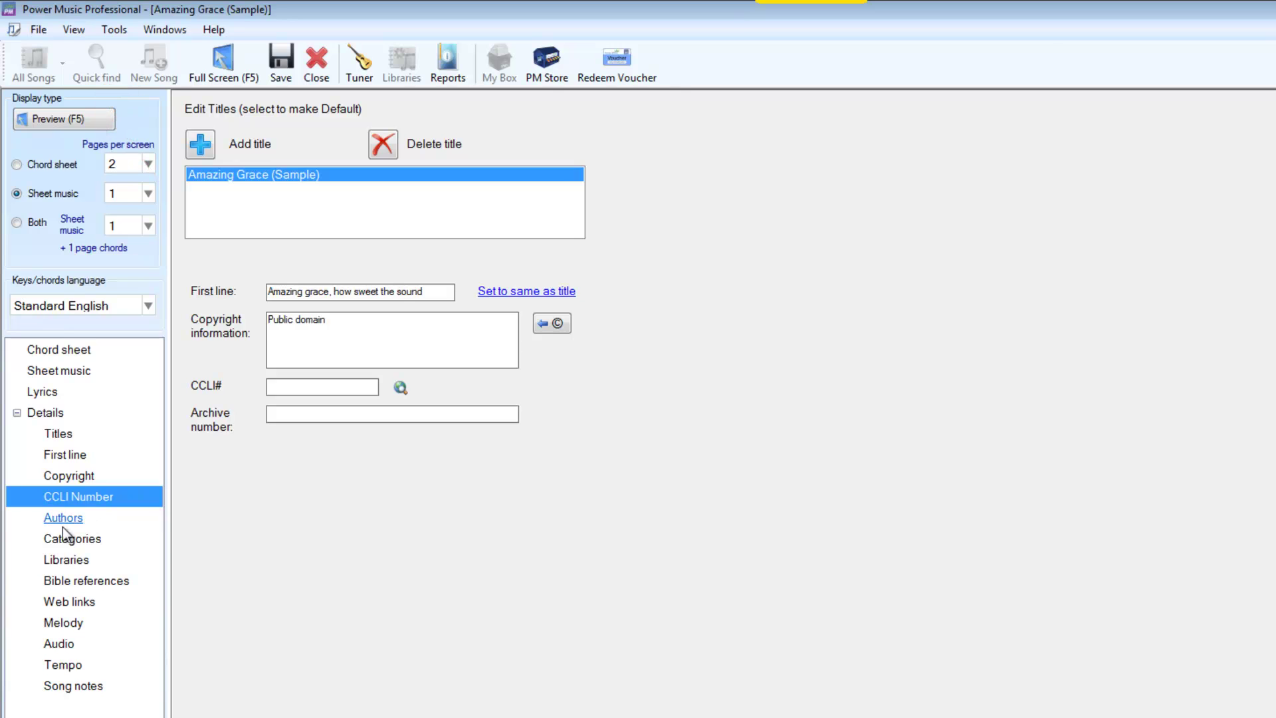
# - Review the song's authors, categories, libraries, Bible references and web links
pyautogui.click(70, 517)
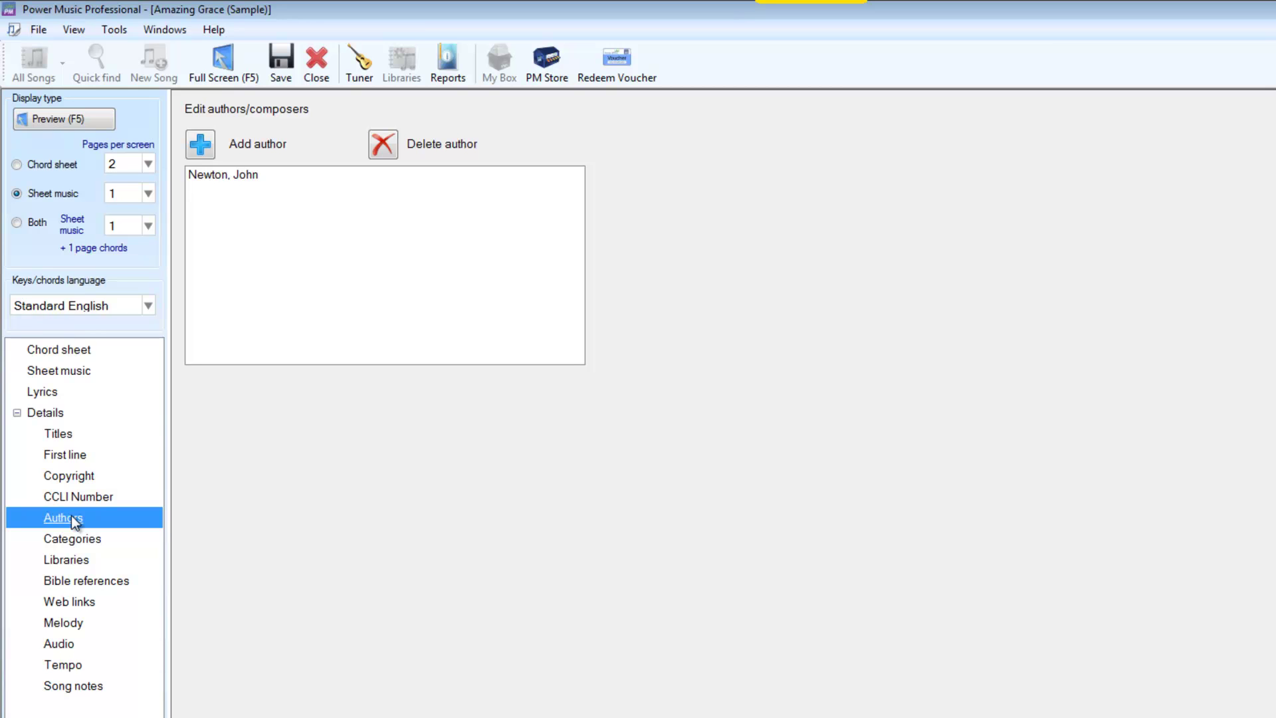
pyautogui.click(62, 537)
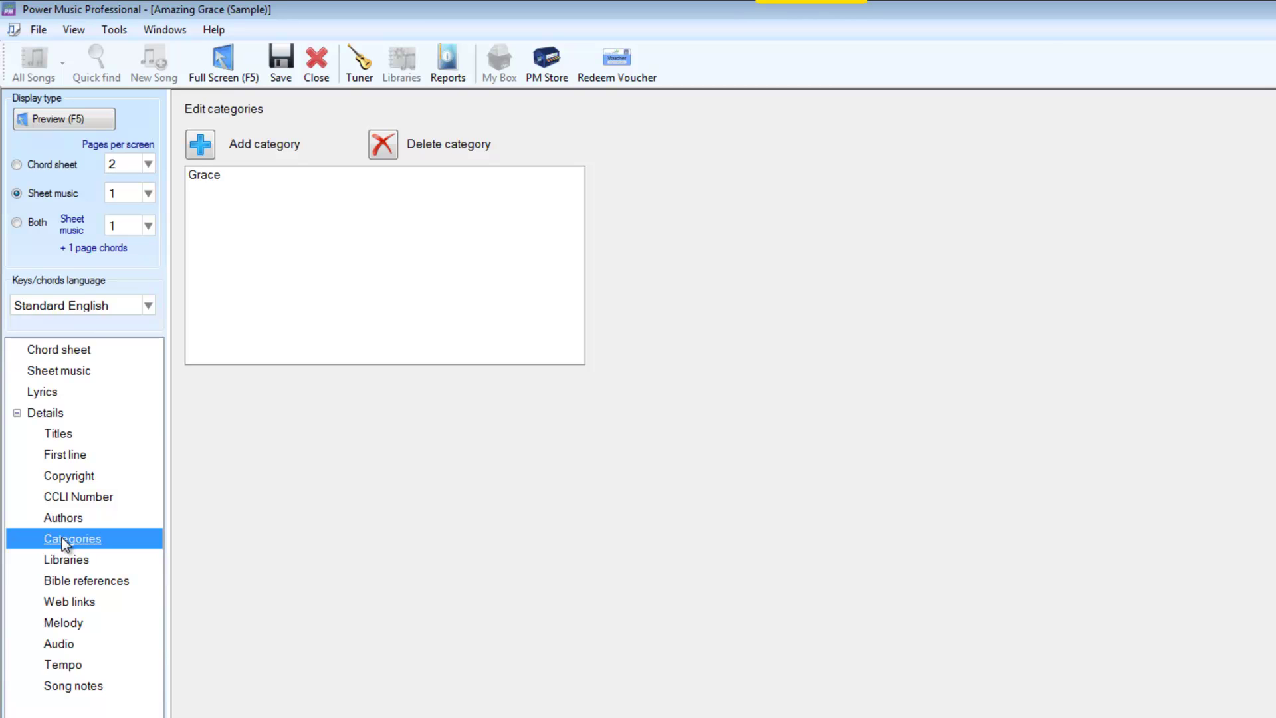
pyautogui.click(69, 562)
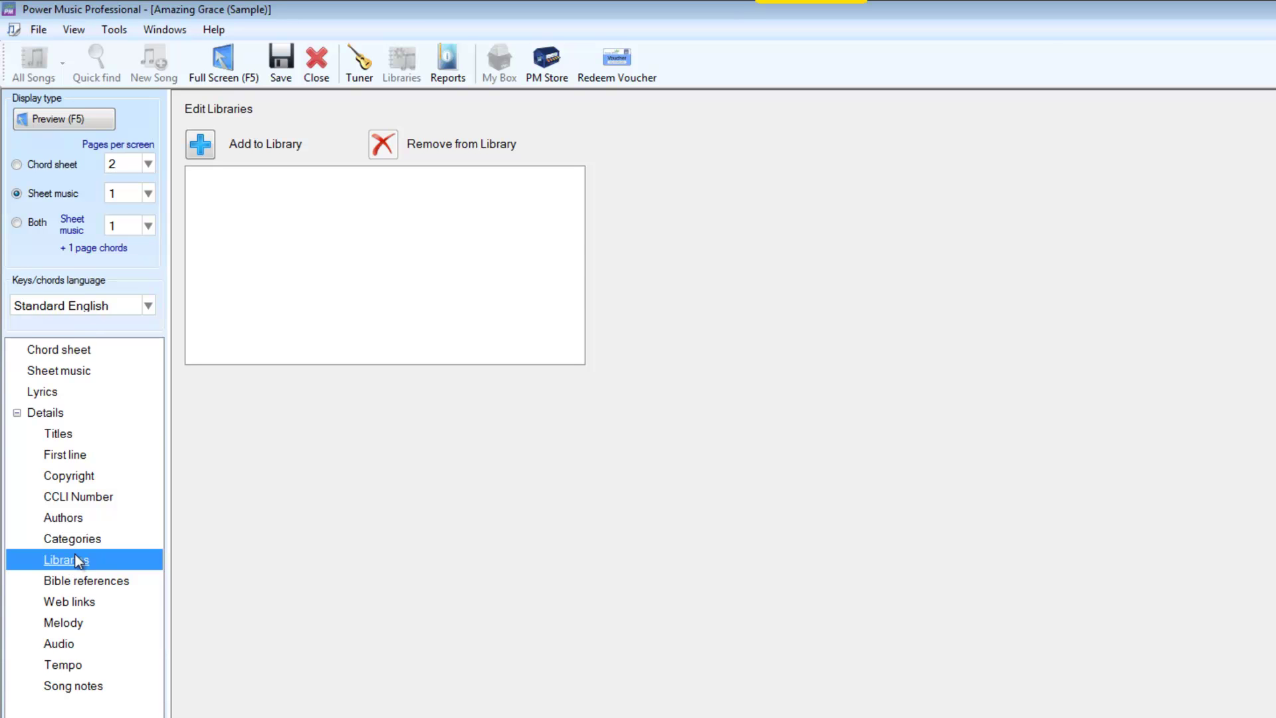
pyautogui.click(71, 581)
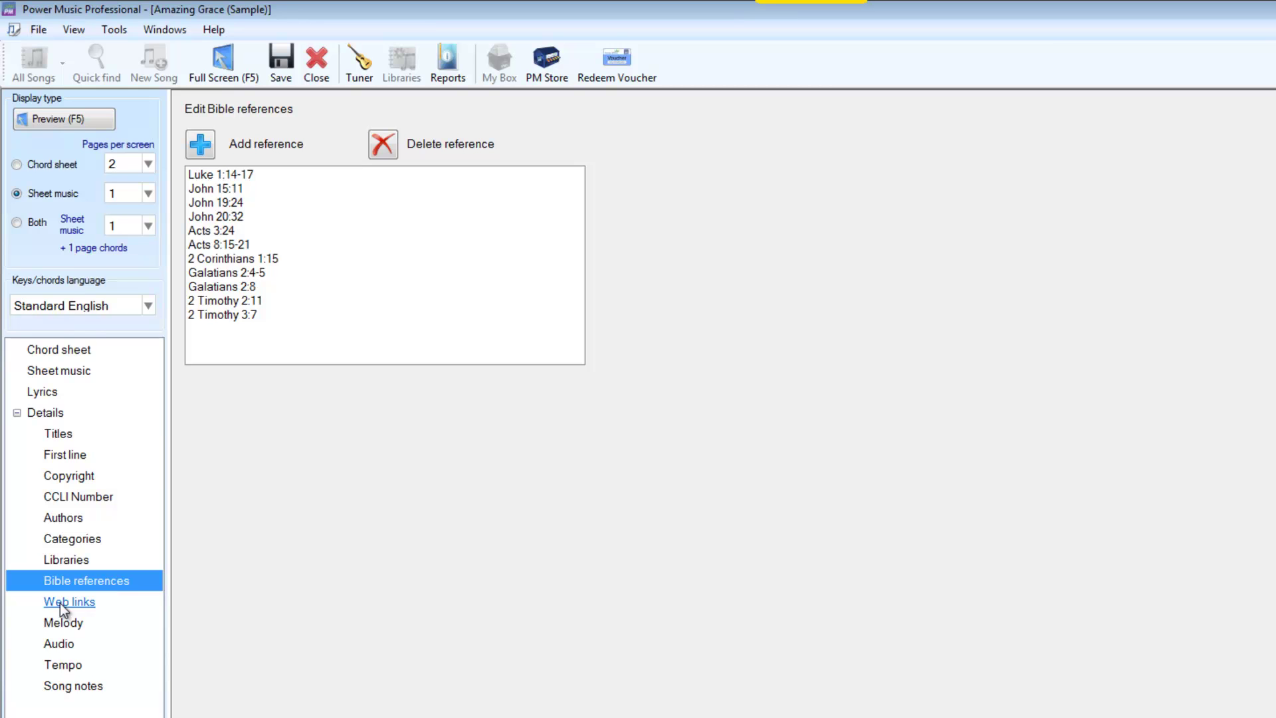
pyautogui.click(60, 603)
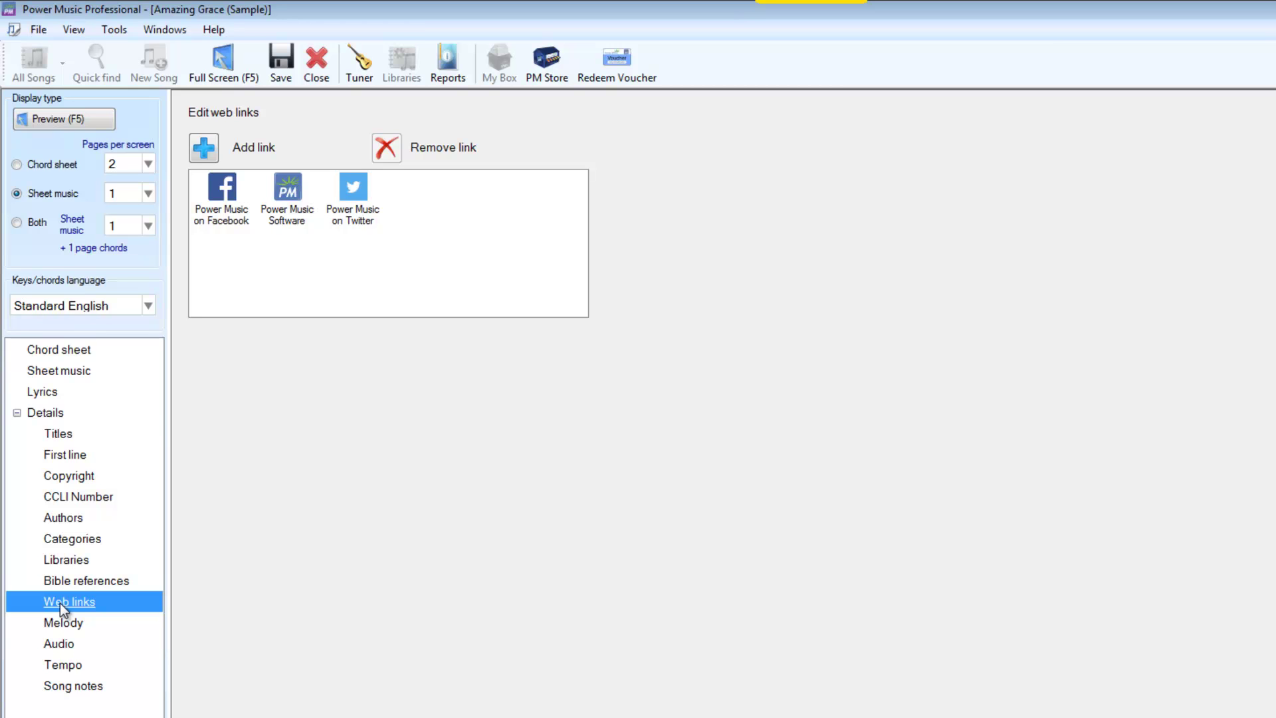
# - Review the song's melody, audio, tempo and song notes details
pyautogui.click(57, 620)
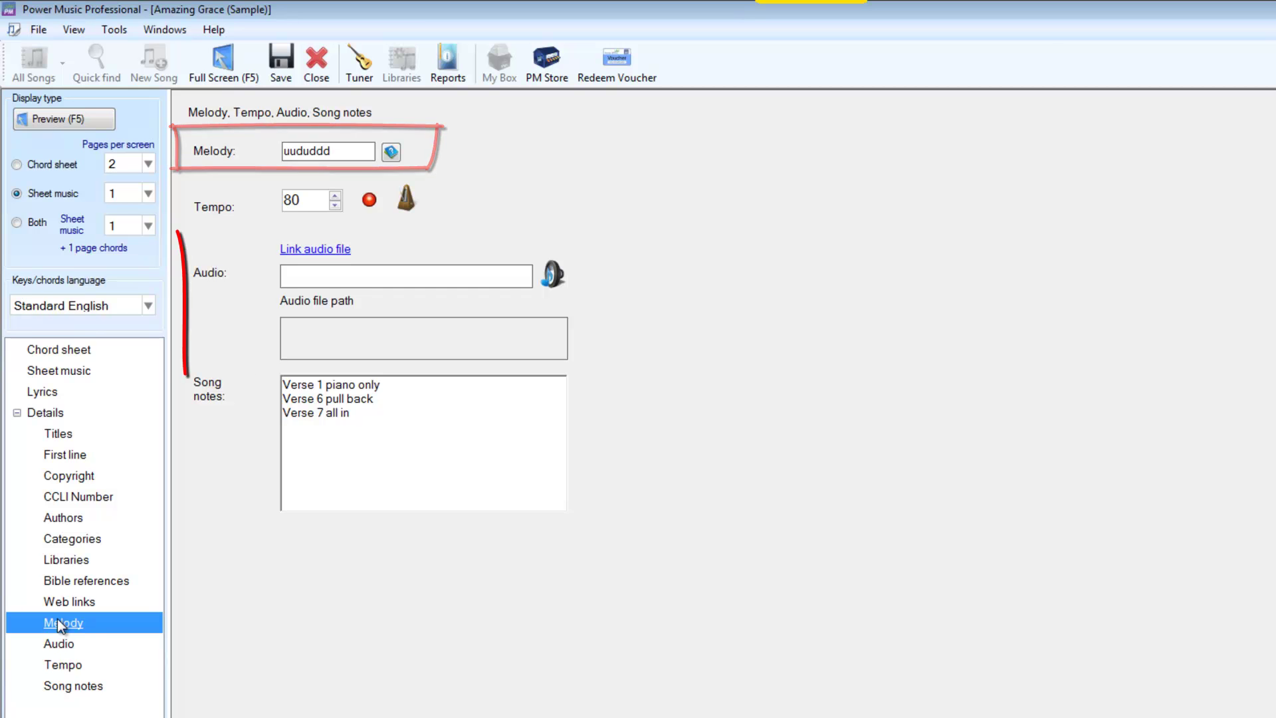
pyautogui.click(58, 645)
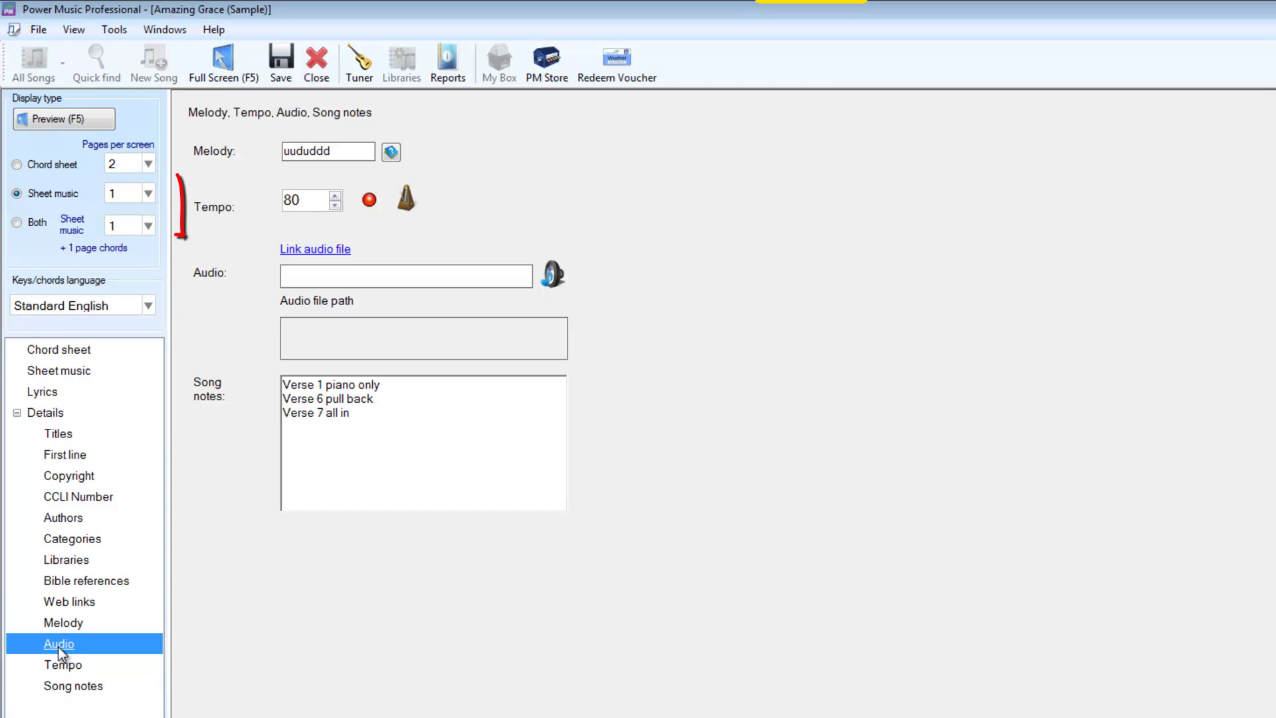
pyautogui.click(60, 667)
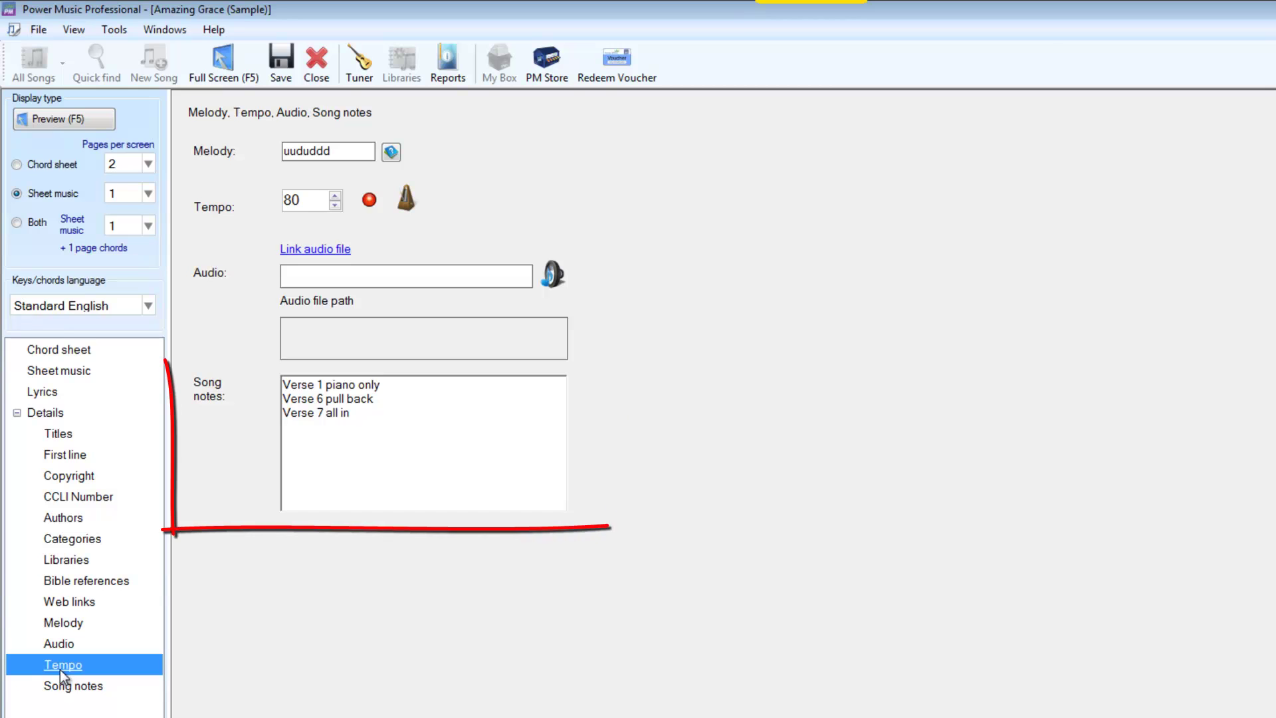
pyautogui.click(63, 685)
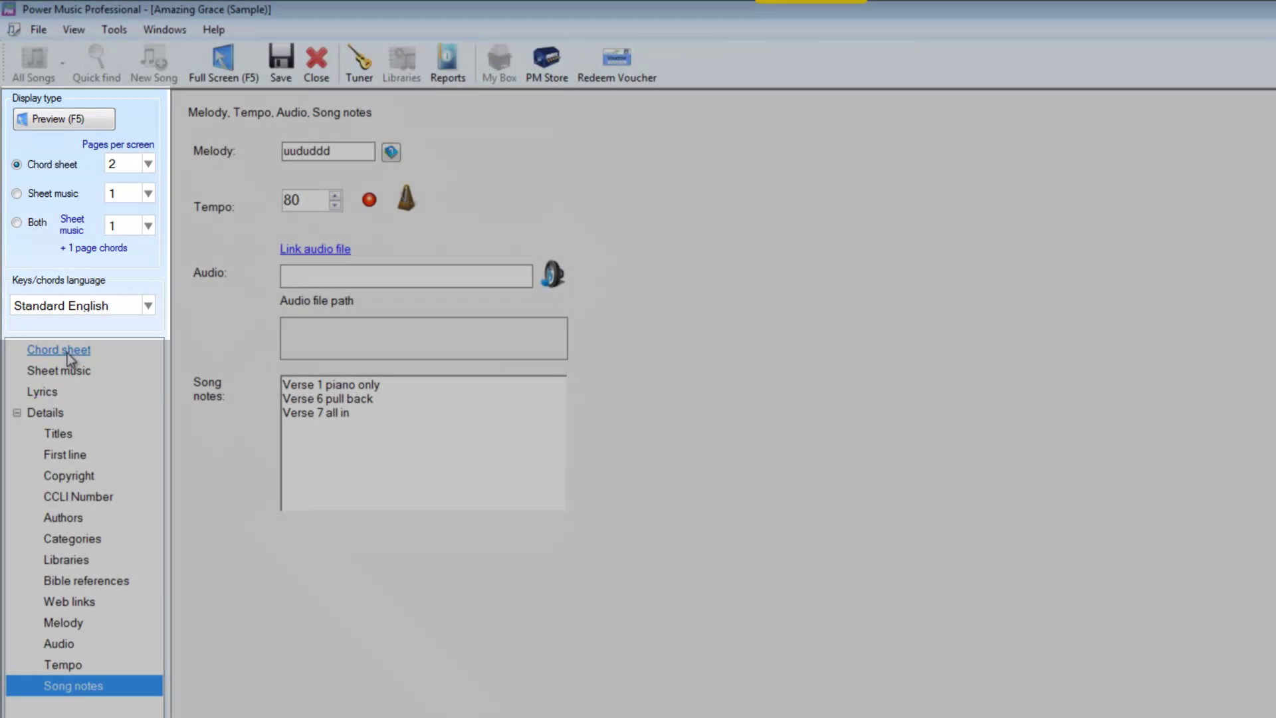
# - Preview the chord sheet in full screen at two pages per screen, and return to the editor
pyautogui.click(67, 353)
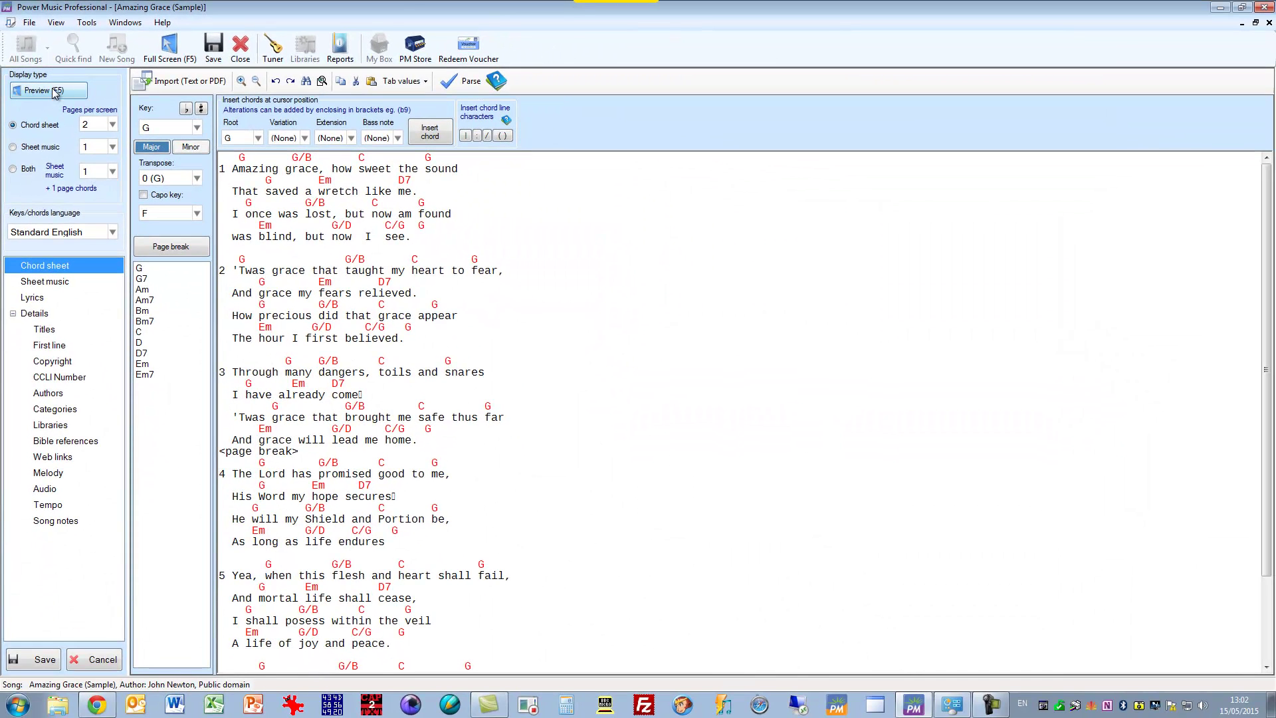
pyautogui.click(55, 92)
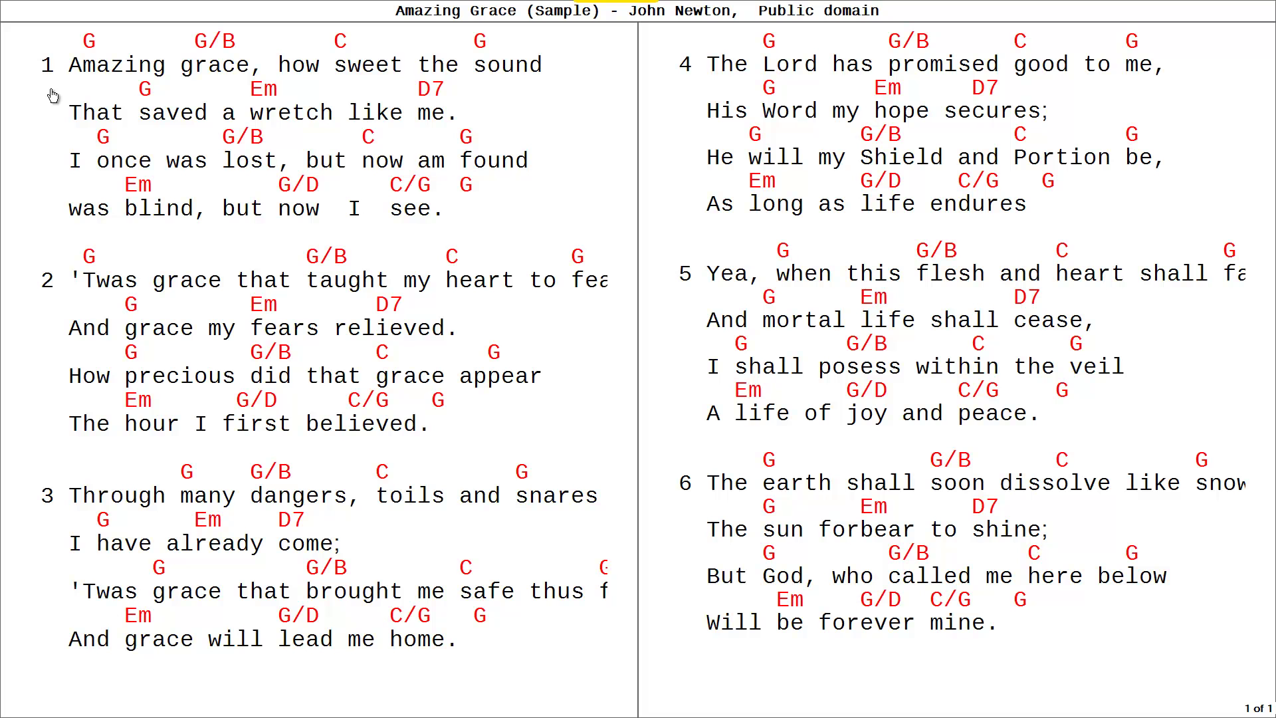
pyautogui.click(27, 29)
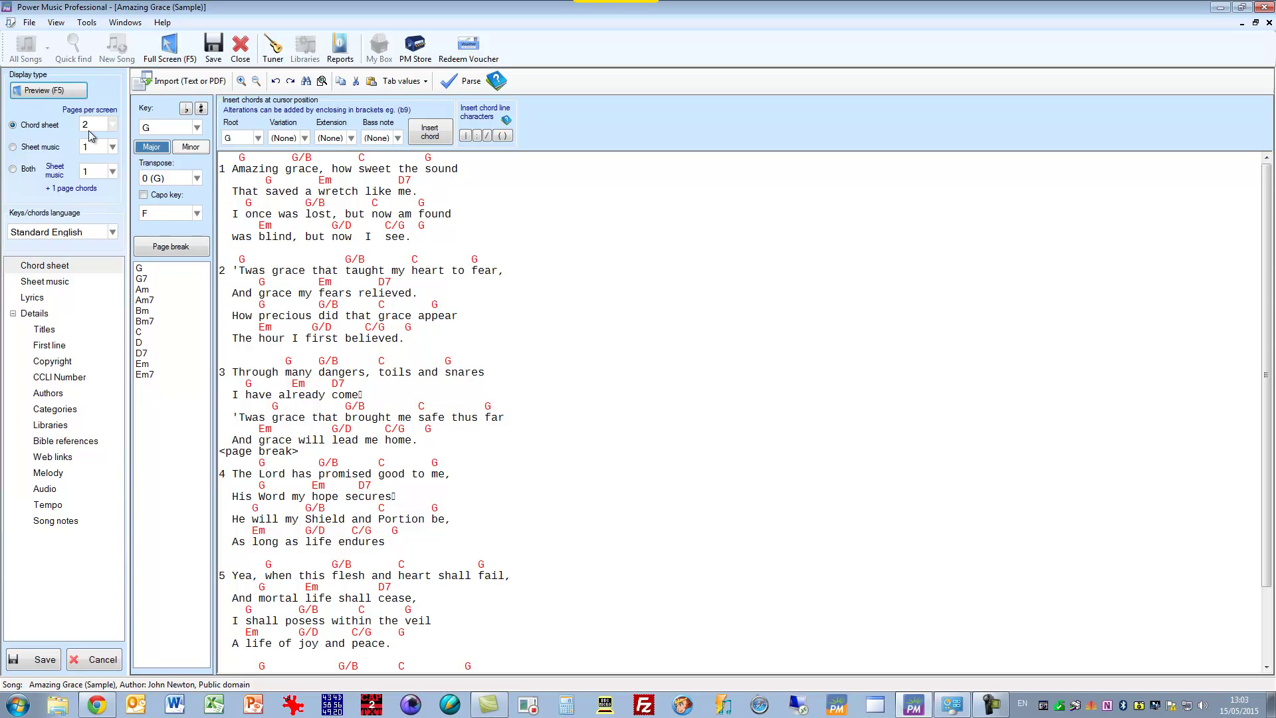
# - Set the chord sheet to 1 page per screen, preview it in full screen and return to the editor
pyautogui.click(112, 125)
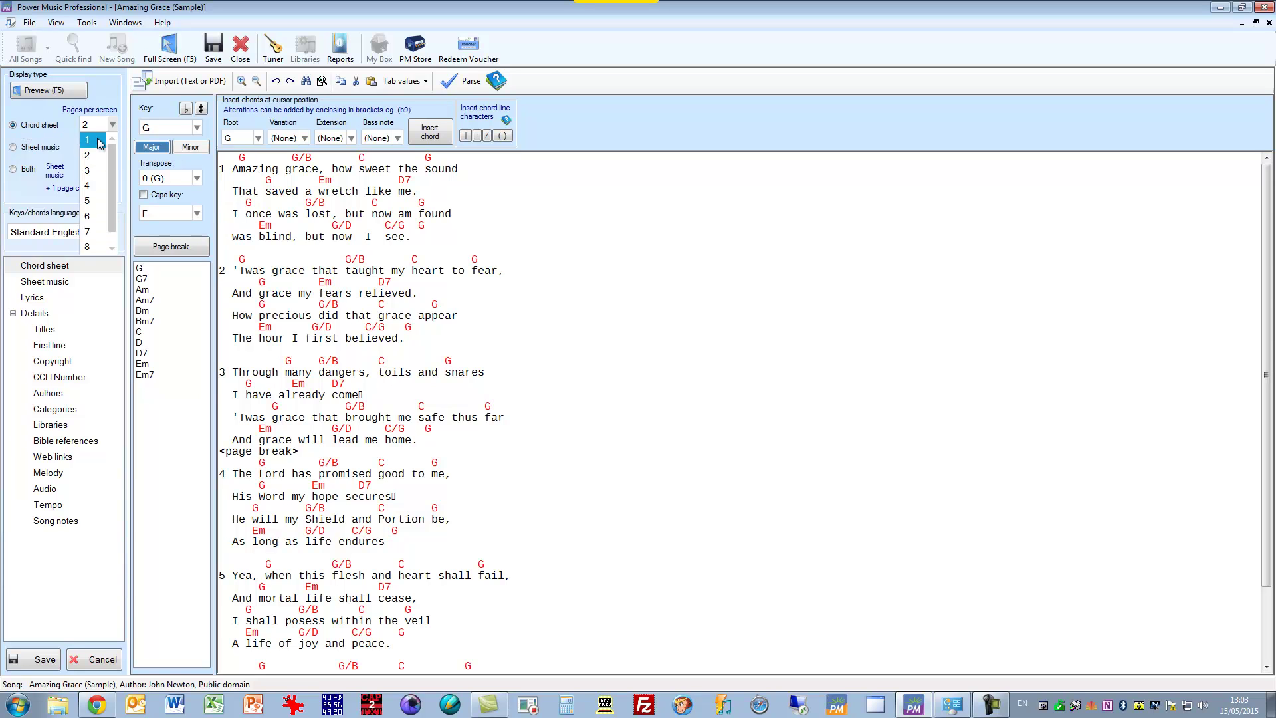
pyautogui.click(98, 141)
pyautogui.click(45, 91)
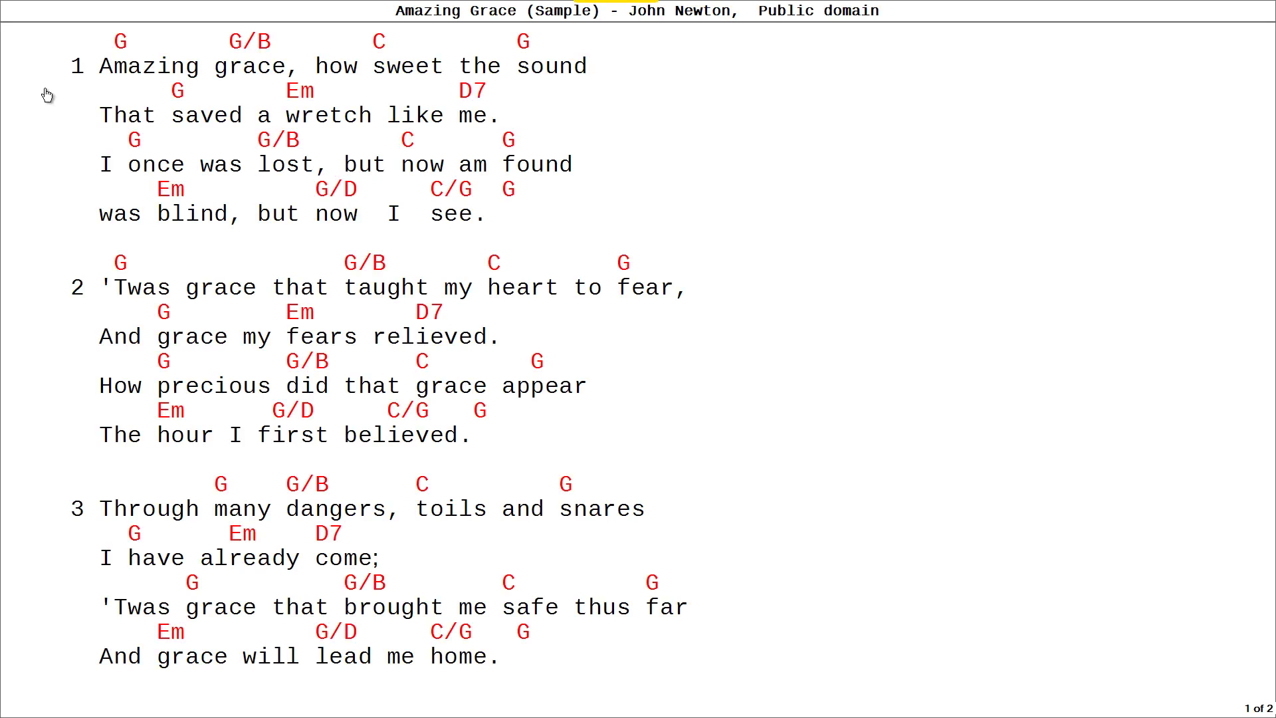
pyautogui.click(24, 29)
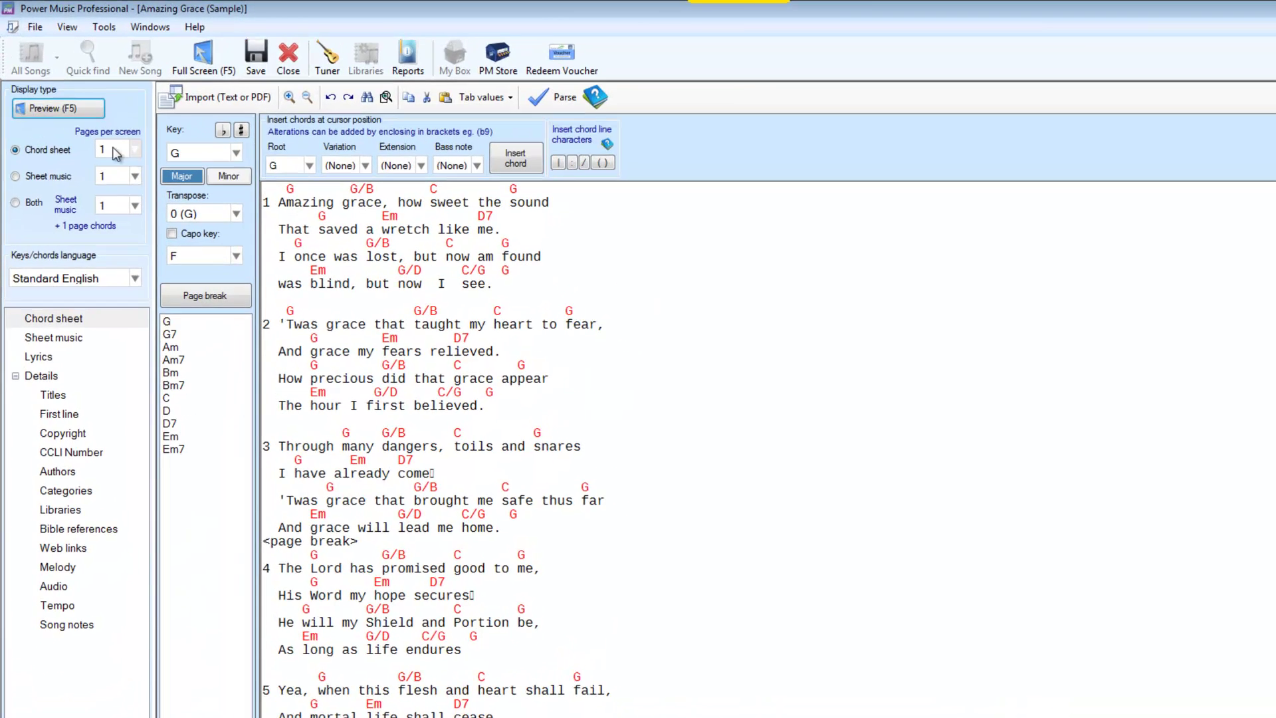
# - Set the chord sheet to 2 pages per screen and change the song's display type to Both
pyautogui.click(152, 168)
pyautogui.click(126, 198)
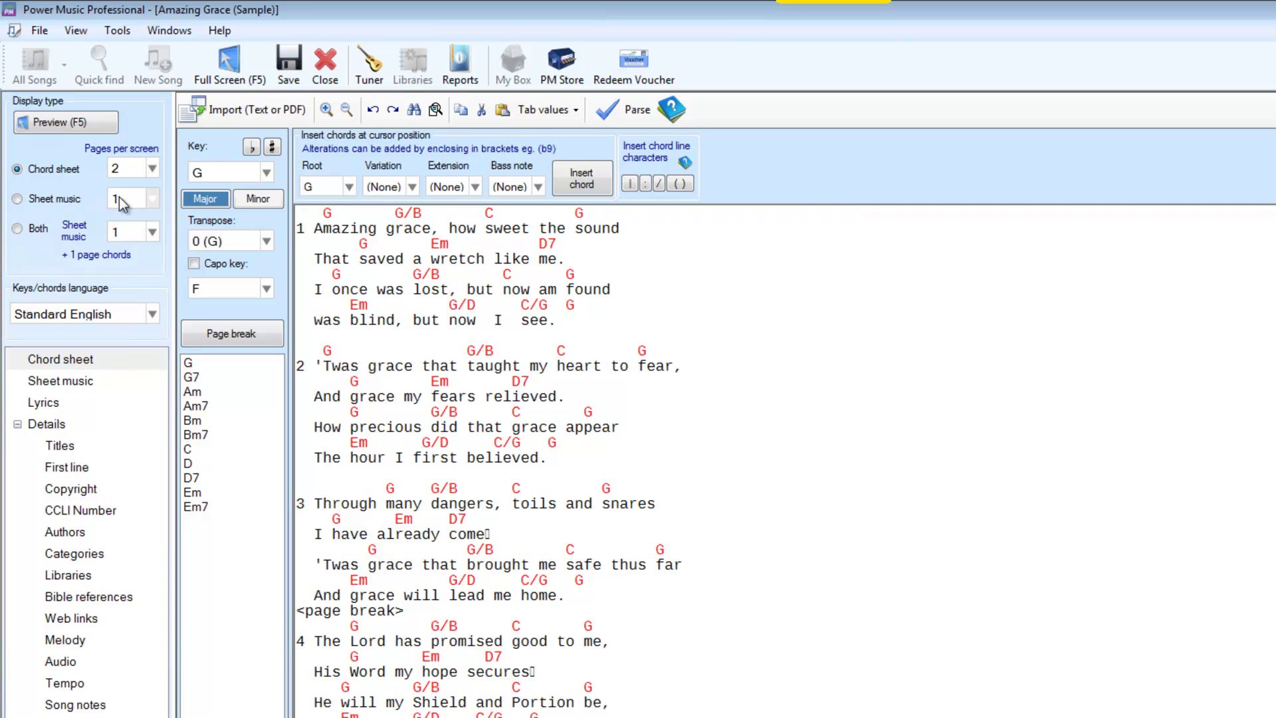
pyautogui.click(17, 228)
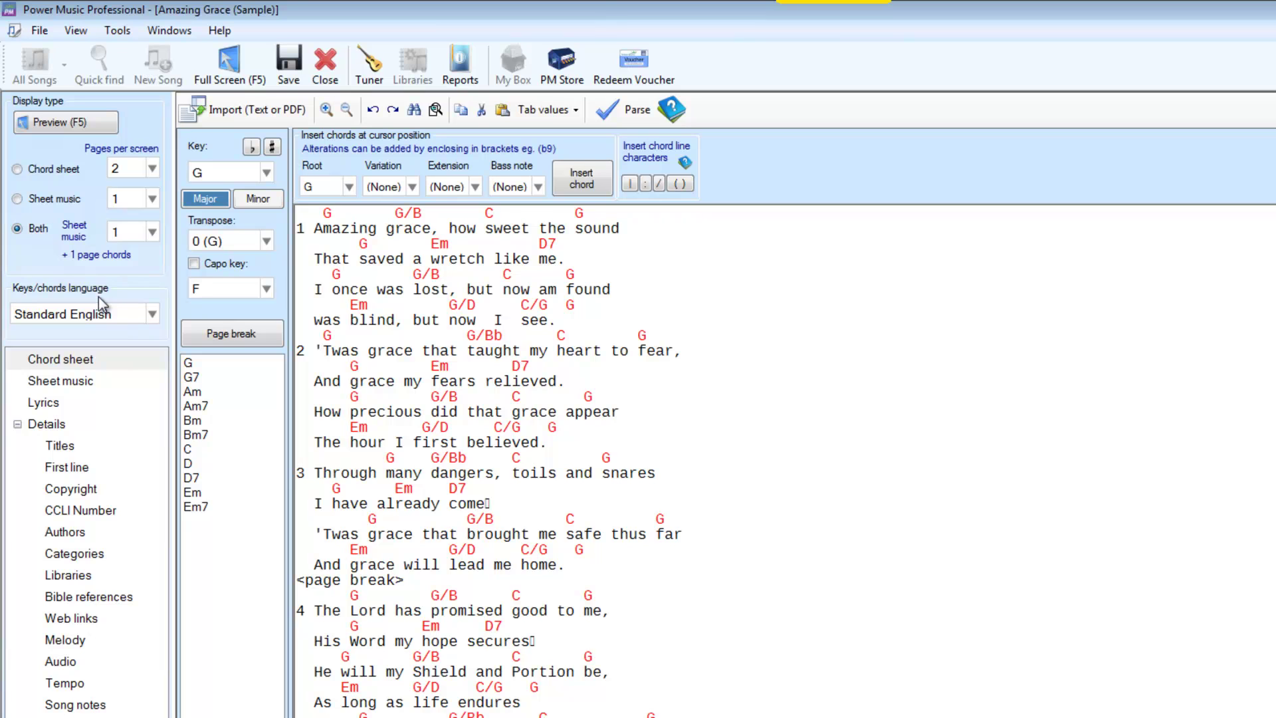
# - Switch the keys/chords language to French, Italian, Spanish and restore it to Standard English
pyautogui.click(153, 313)
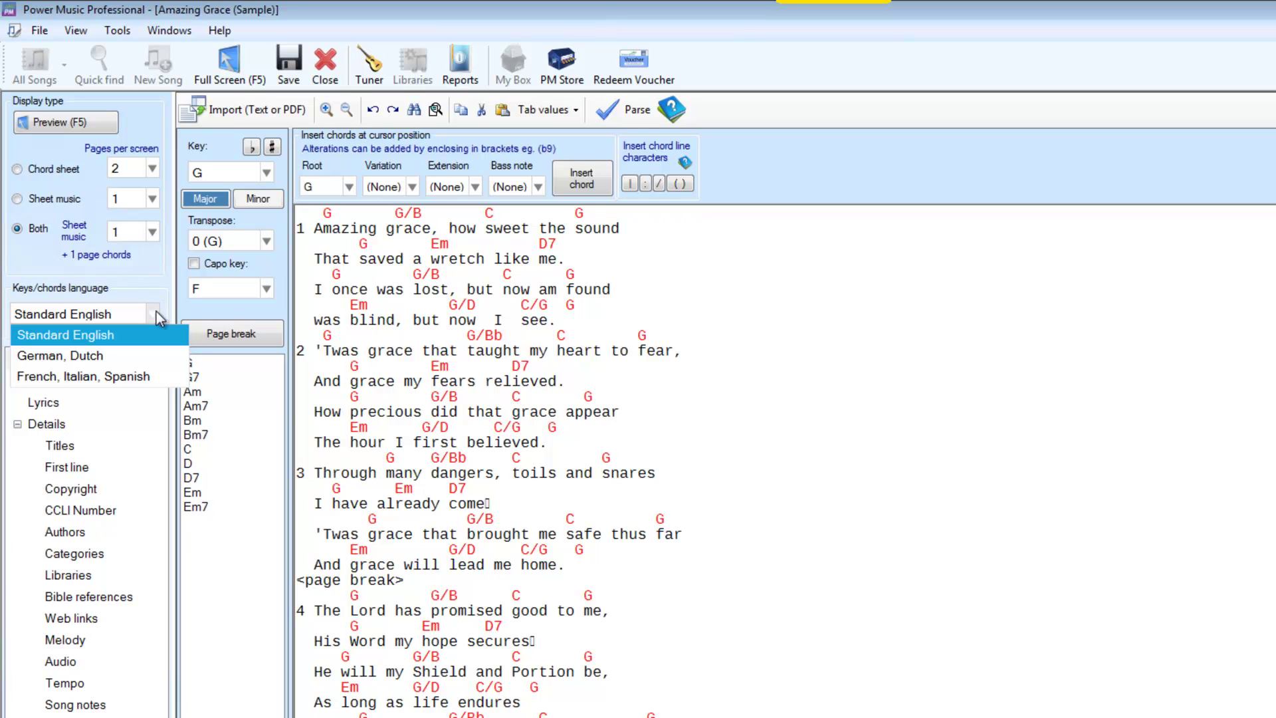
pyautogui.click(103, 376)
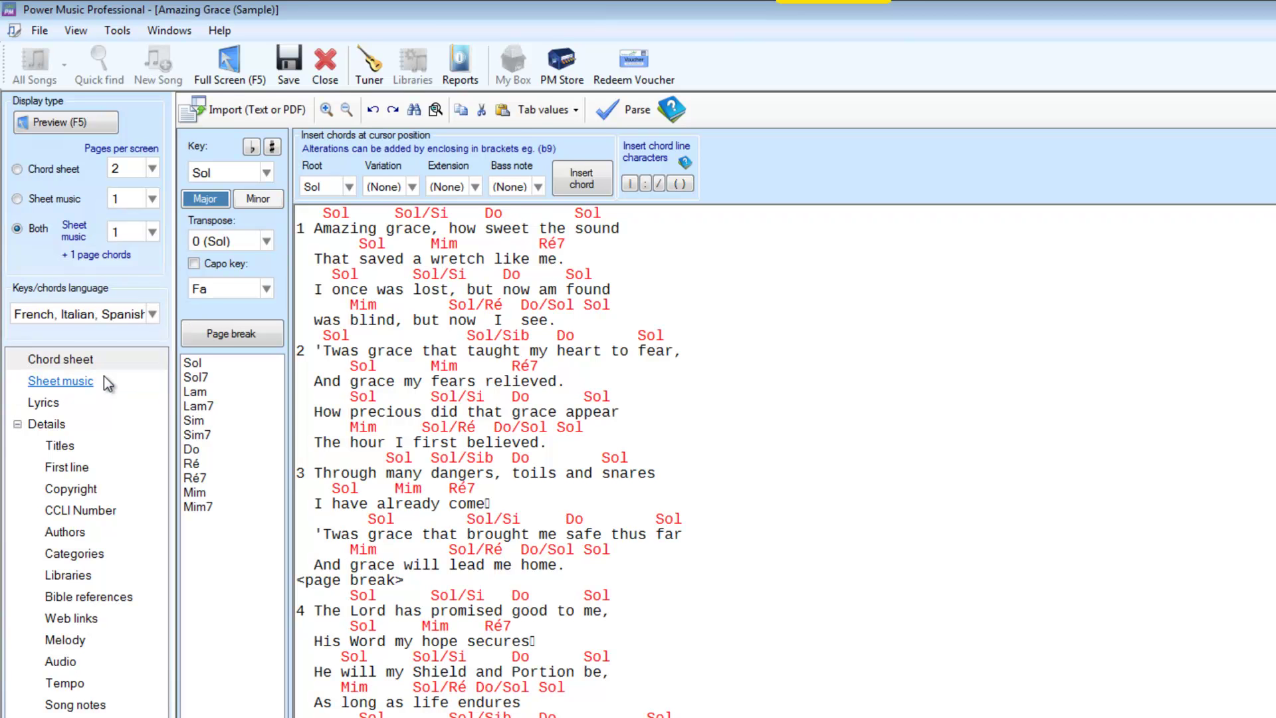
pyautogui.click(153, 313)
pyautogui.click(64, 335)
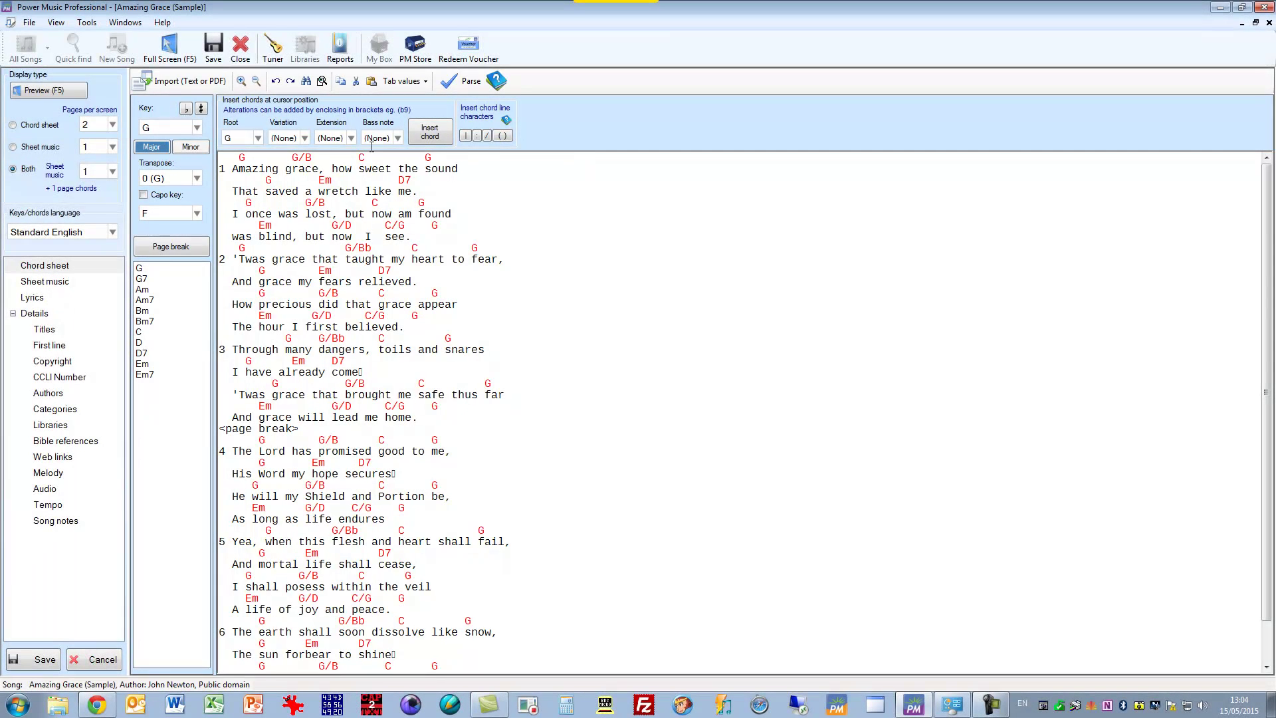
# - Look through the sheet music editor's PDF, scanner, document camera, image file and song parts options
pyautogui.click(35, 283)
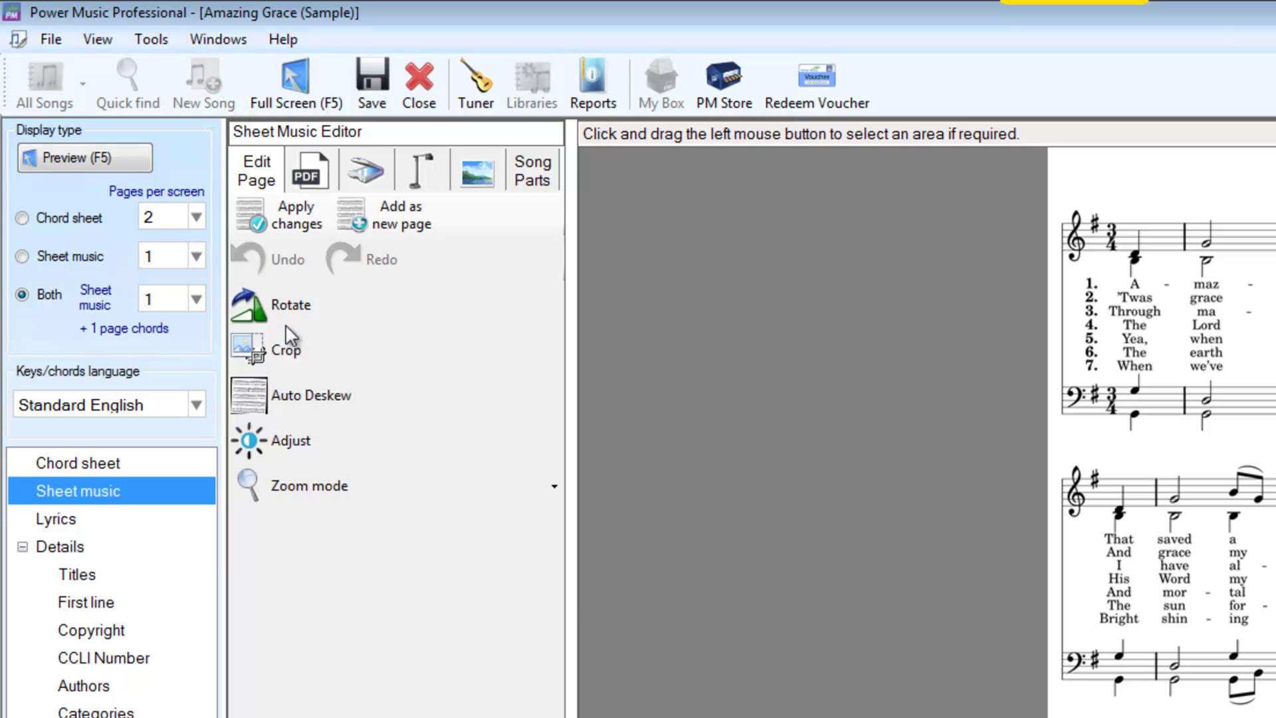
pyautogui.click(308, 178)
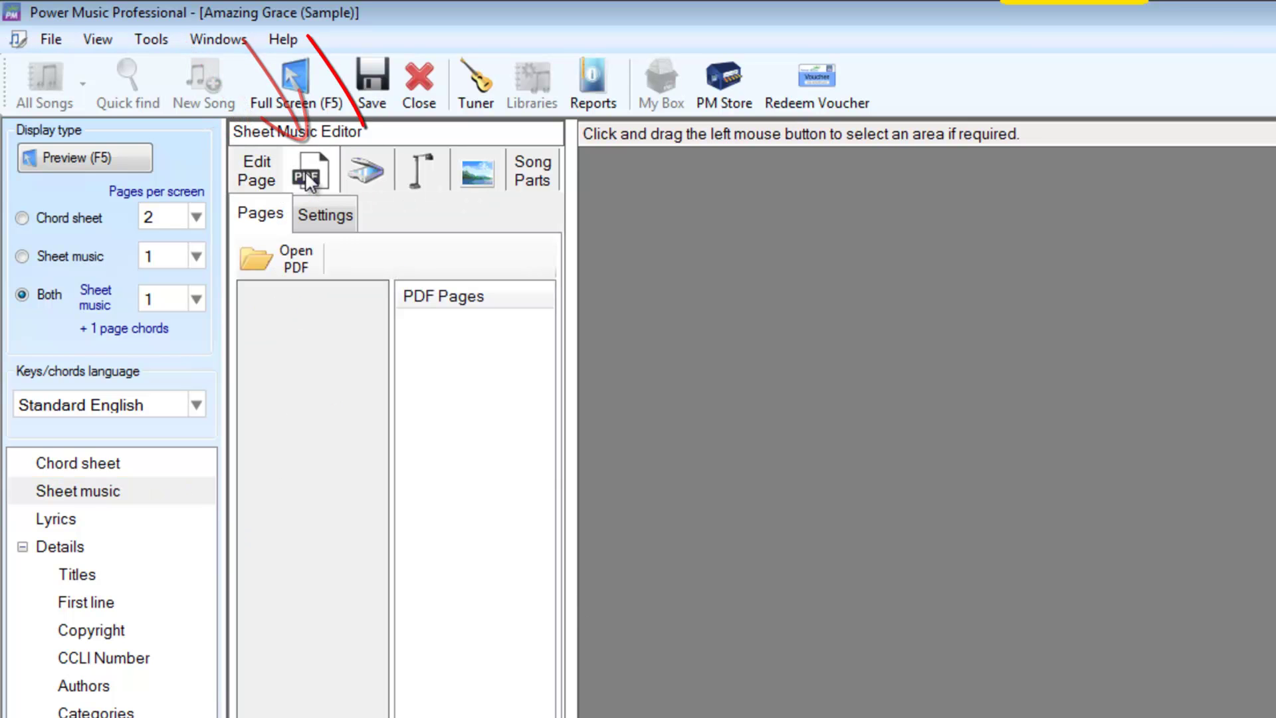
pyautogui.click(365, 174)
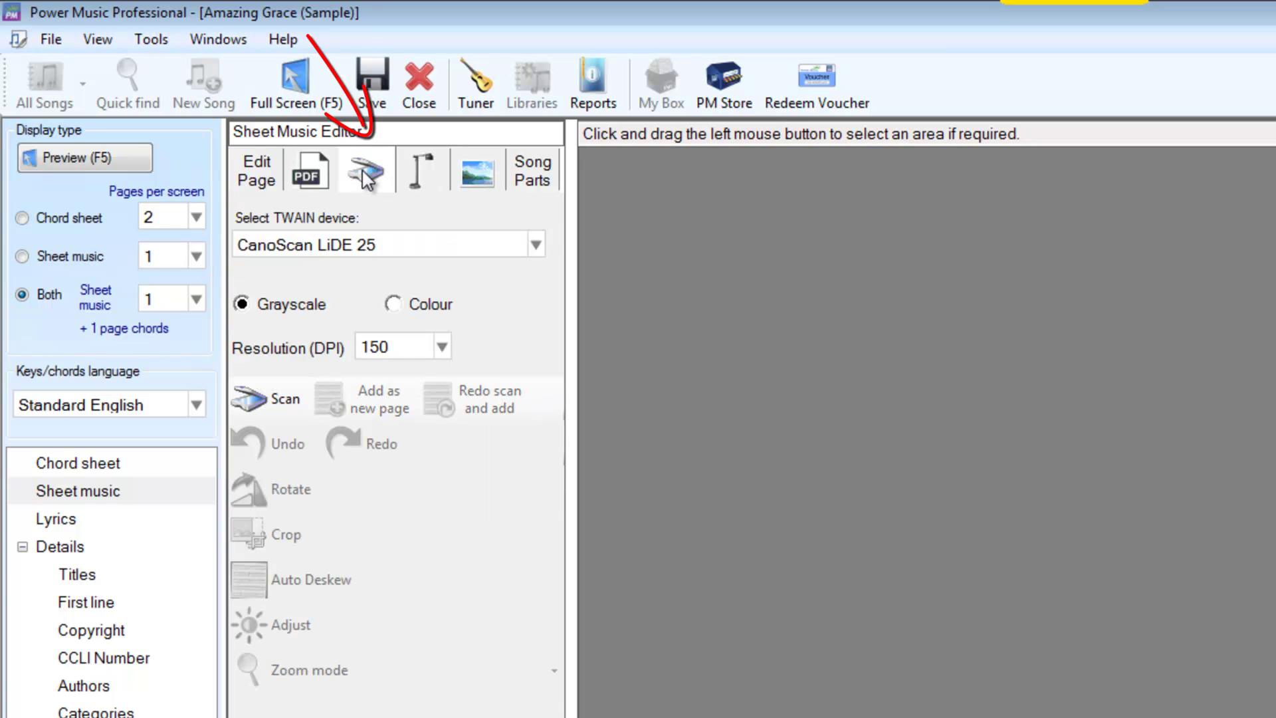
pyautogui.click(419, 176)
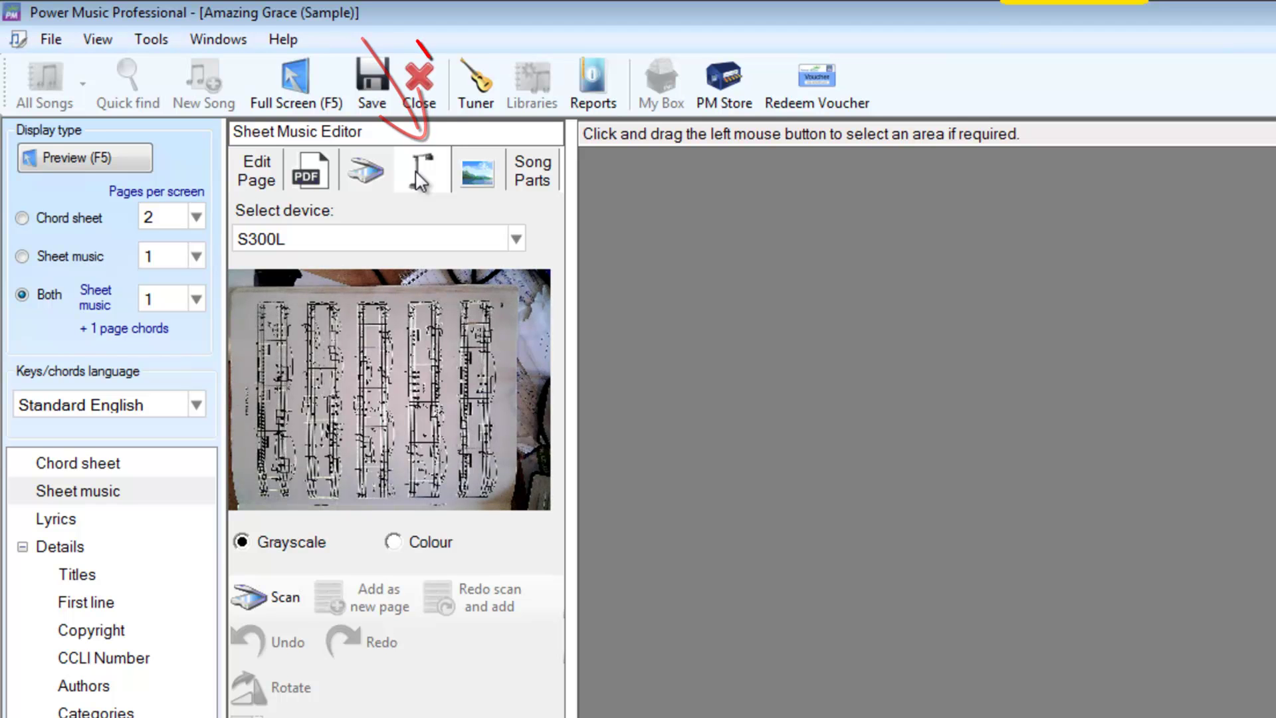
pyautogui.click(484, 183)
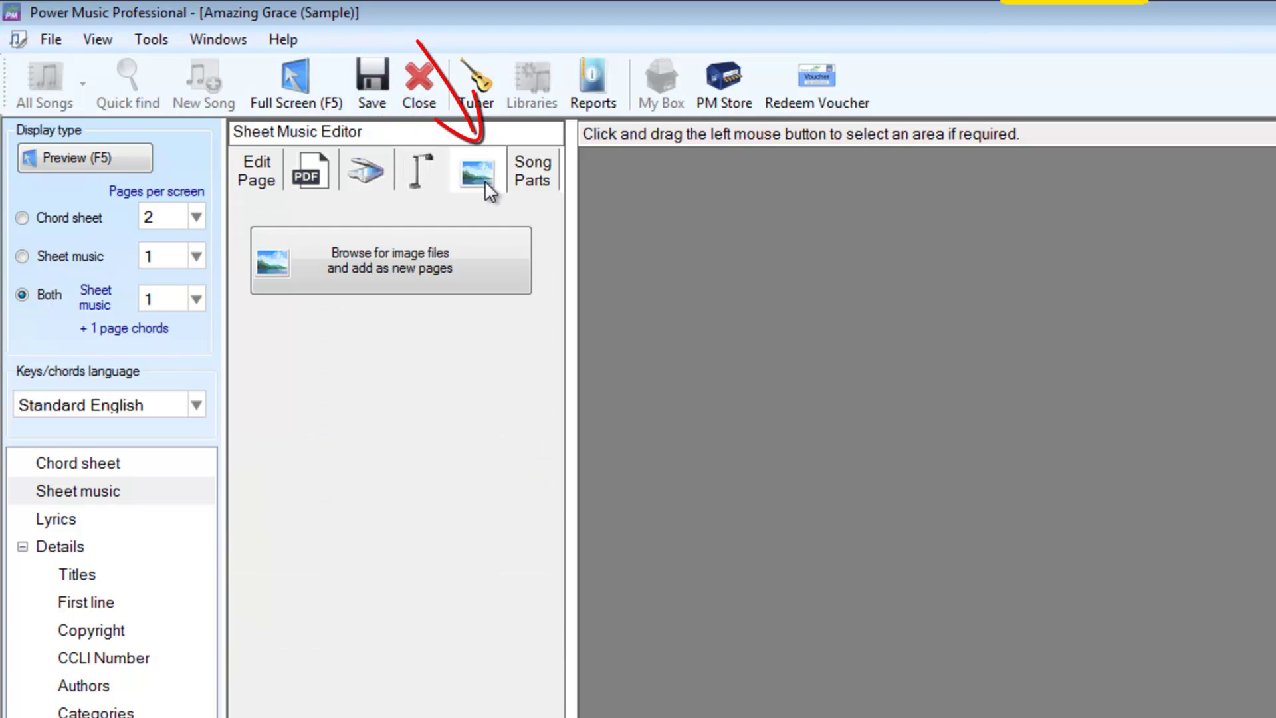
pyautogui.click(531, 179)
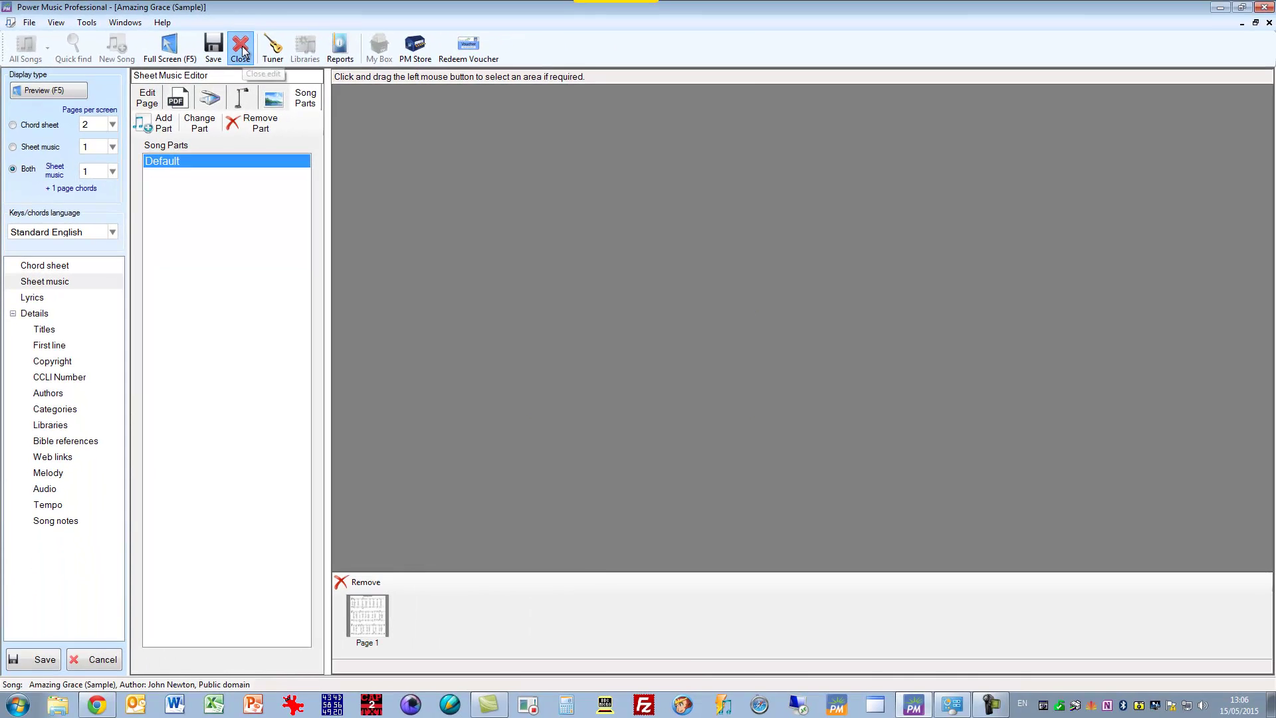
# - Close the song editor without saving the changes and return to the song selection view
pyautogui.click(242, 50)
pyautogui.click(661, 399)
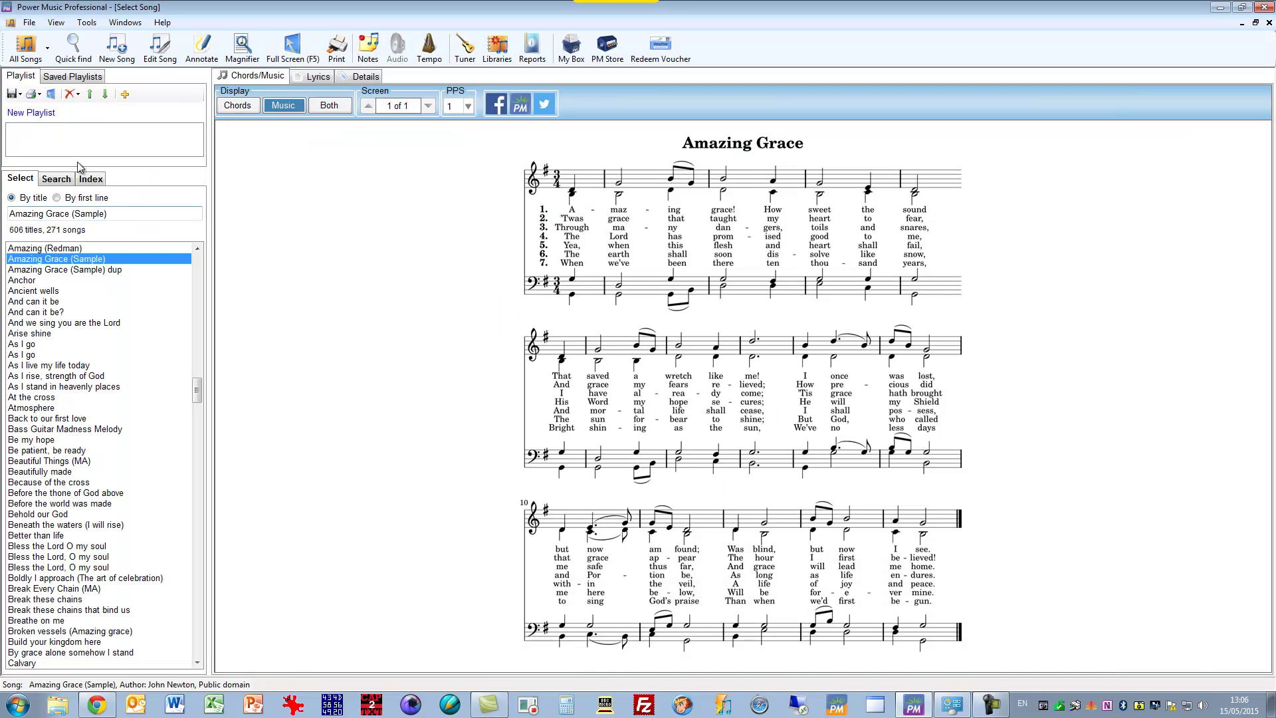
# - Bring up the song "To God be the Glory" and switch its displayed sheet music part to Key of Bb and finally Key of F
pyautogui.moveTo(139, 214); pyautogui.dragTo(2, 223)
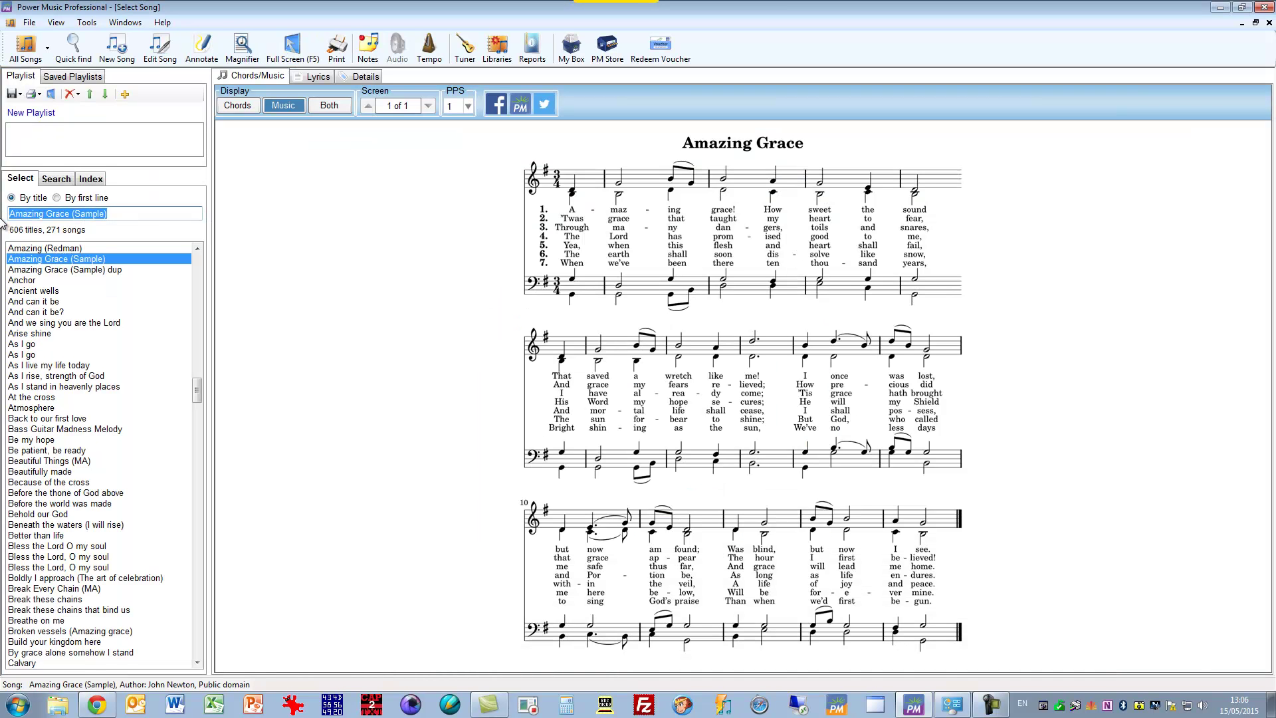
pyautogui.write('To God be the Glory')
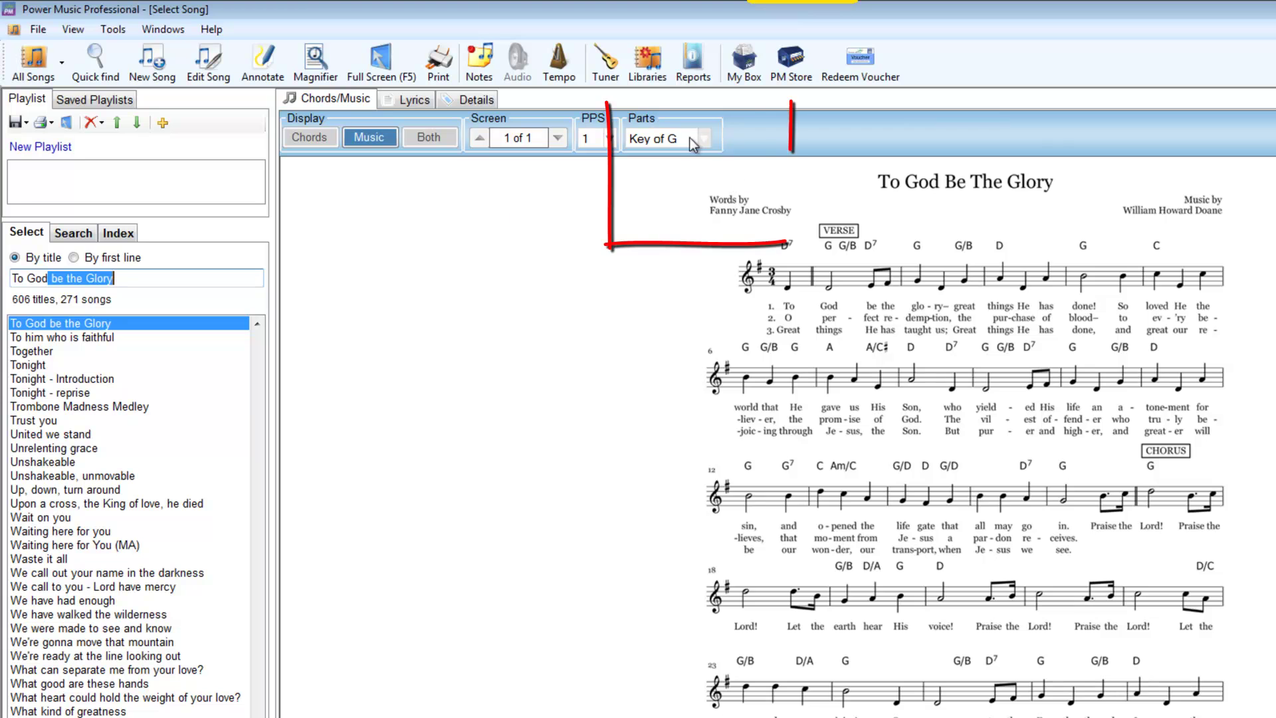
pyautogui.click(706, 141)
pyautogui.click(687, 193)
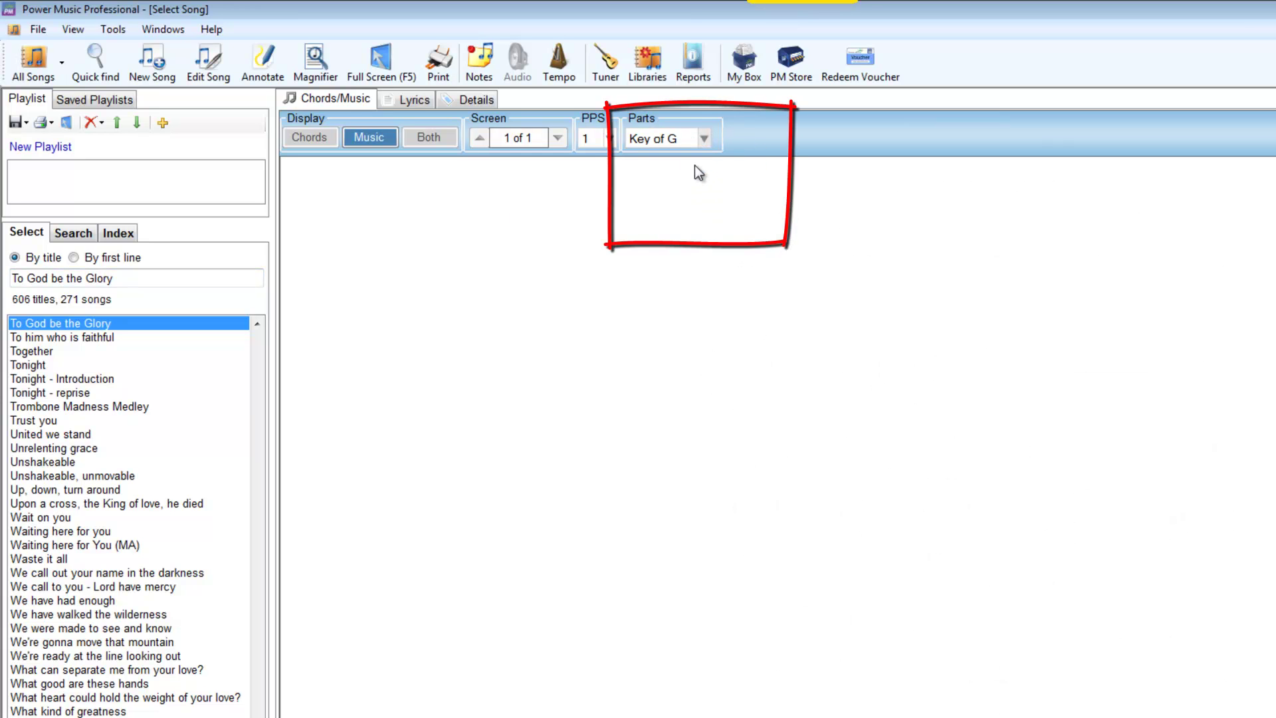
pyautogui.click(706, 141)
pyautogui.click(688, 179)
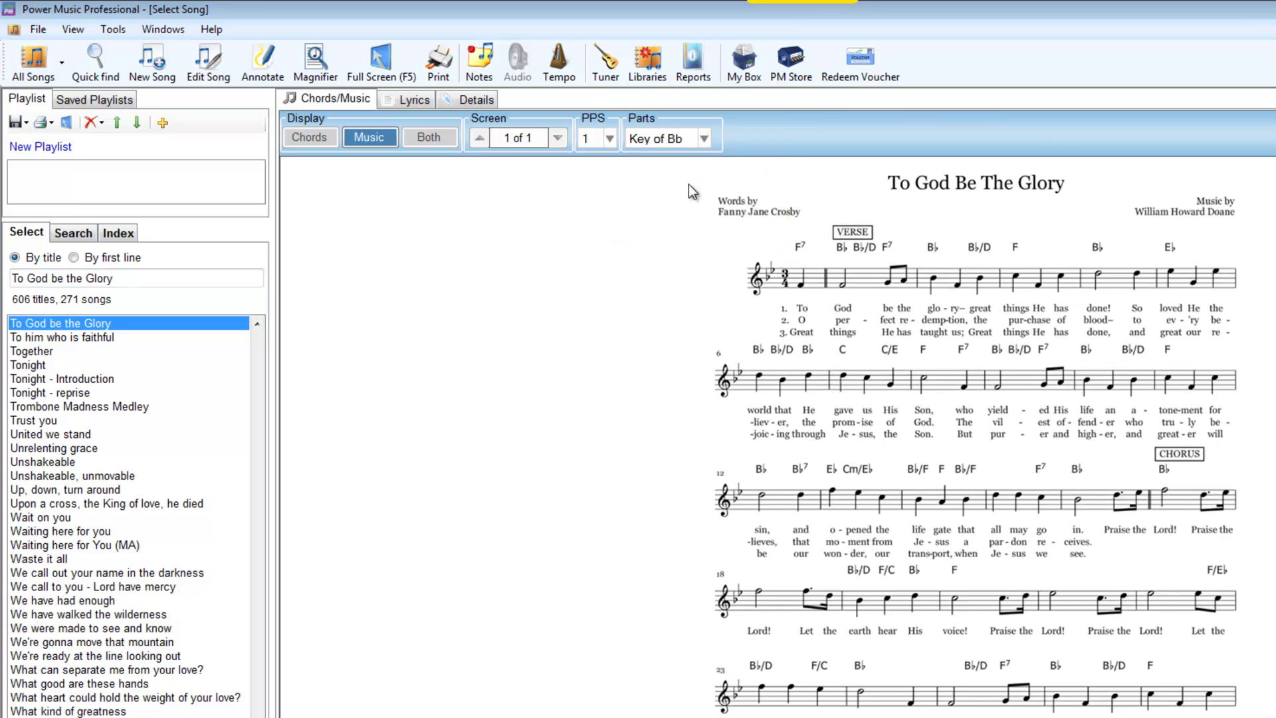
pyautogui.click(710, 141)
pyautogui.click(685, 195)
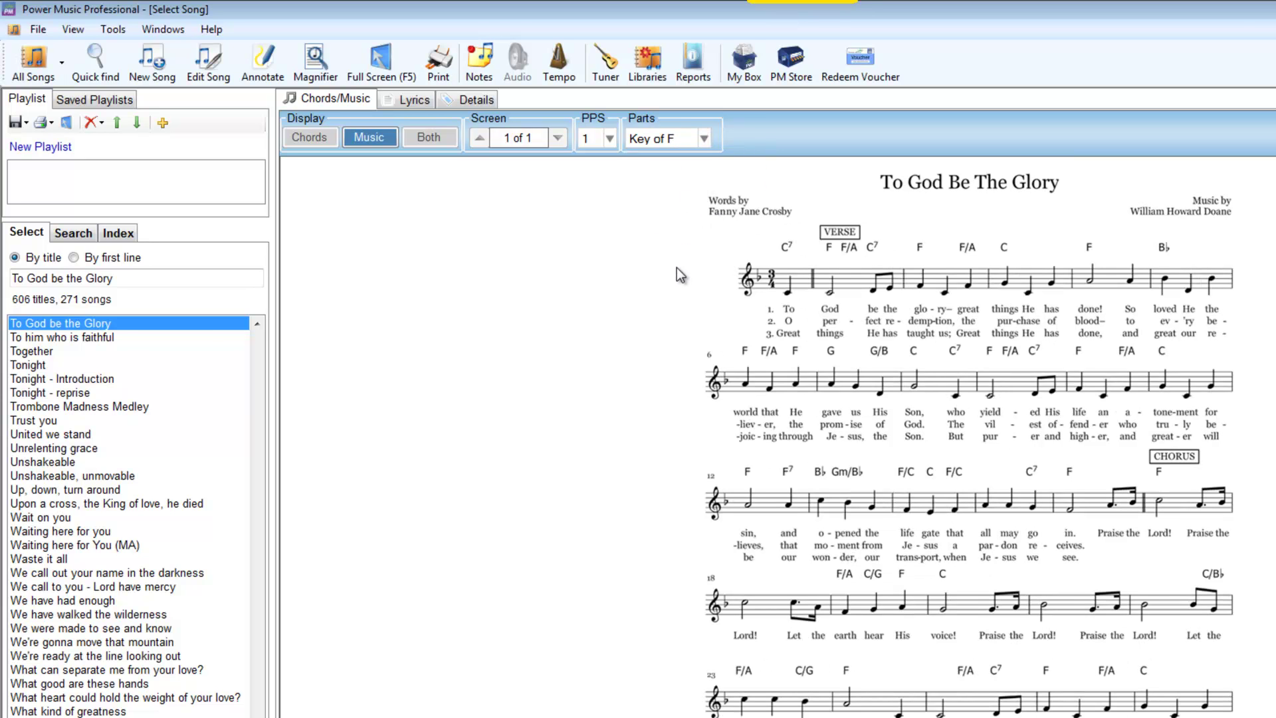
# - Open To God be the Glory for editing and view its Key of A, Key of Bb and Key of G song parts
pyautogui.click(214, 62)
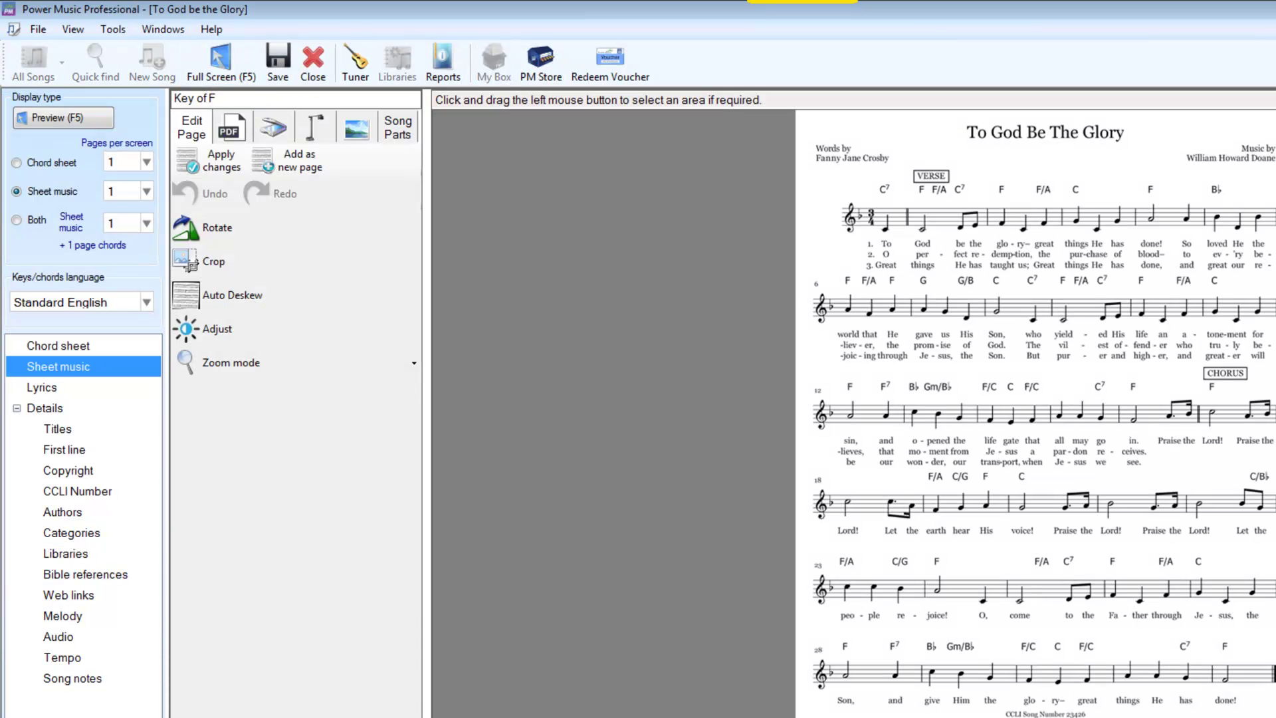
pyautogui.click(397, 128)
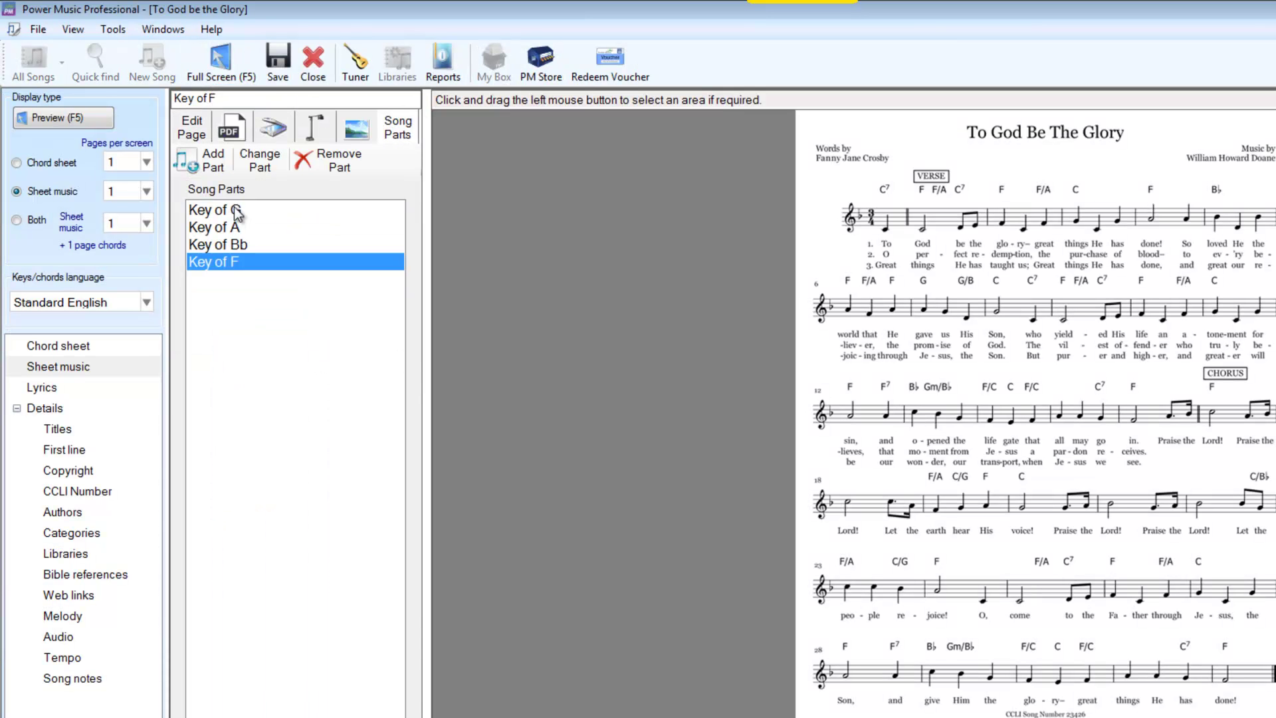
pyautogui.click(238, 226)
pyautogui.click(239, 244)
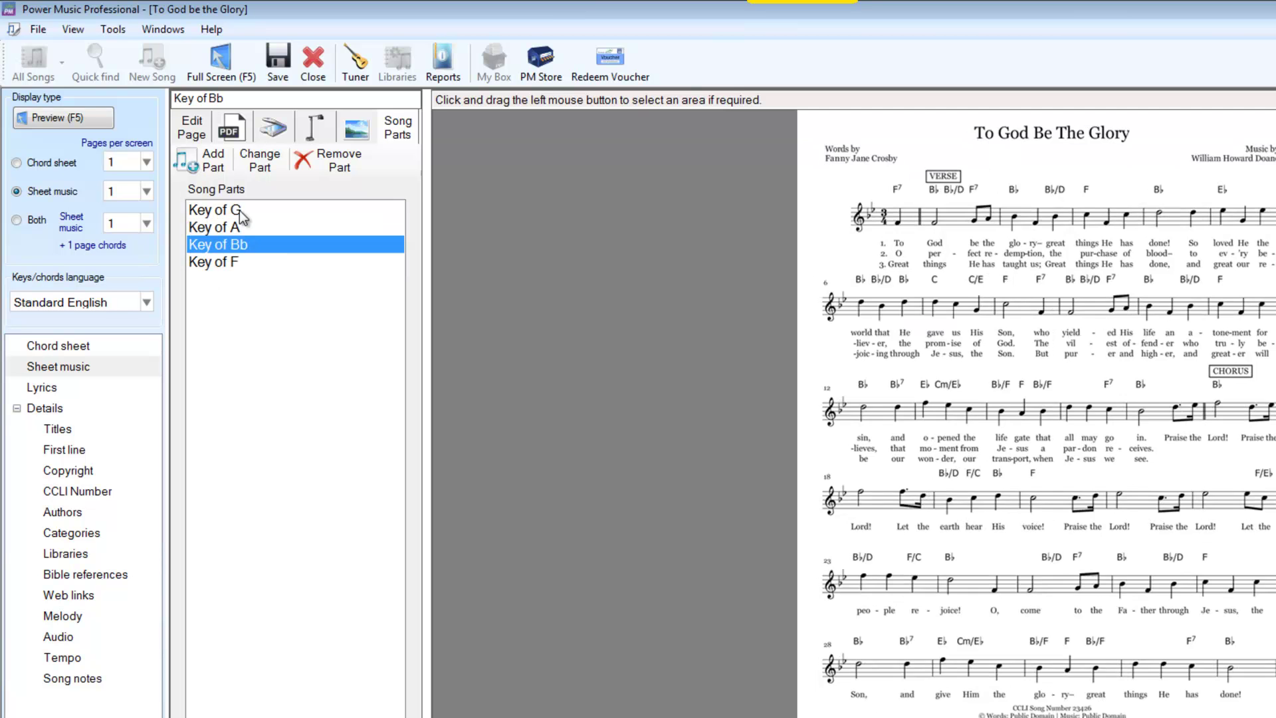
pyautogui.click(239, 210)
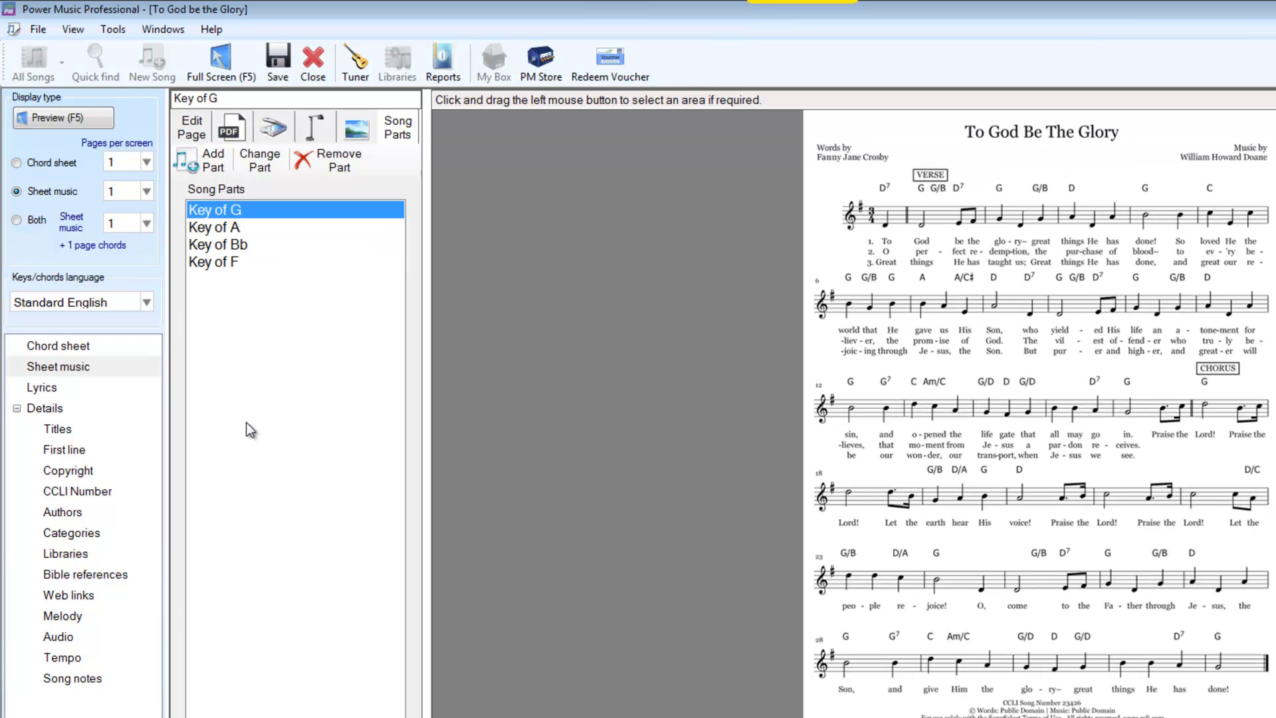